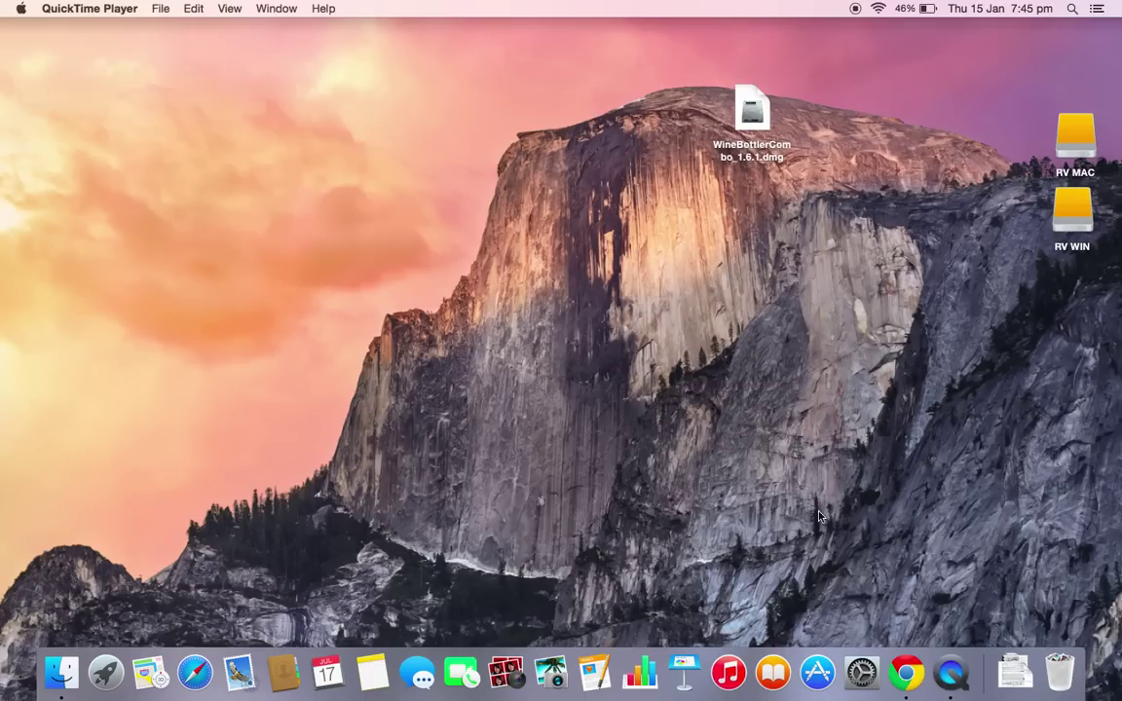
- Switch to Chrome, load winebottler.kronenberg.org and view the WineBottler download versions offered there
right_click(912, 662)
click(906, 665)
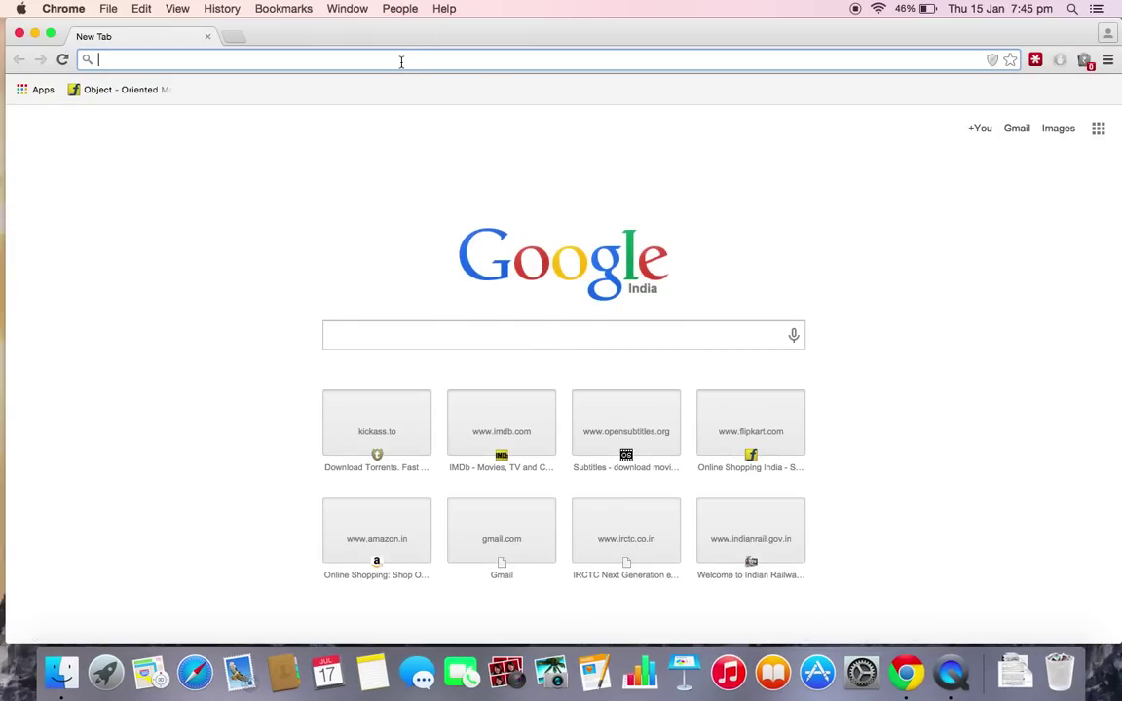
text(winebottler.kronenberg.org)
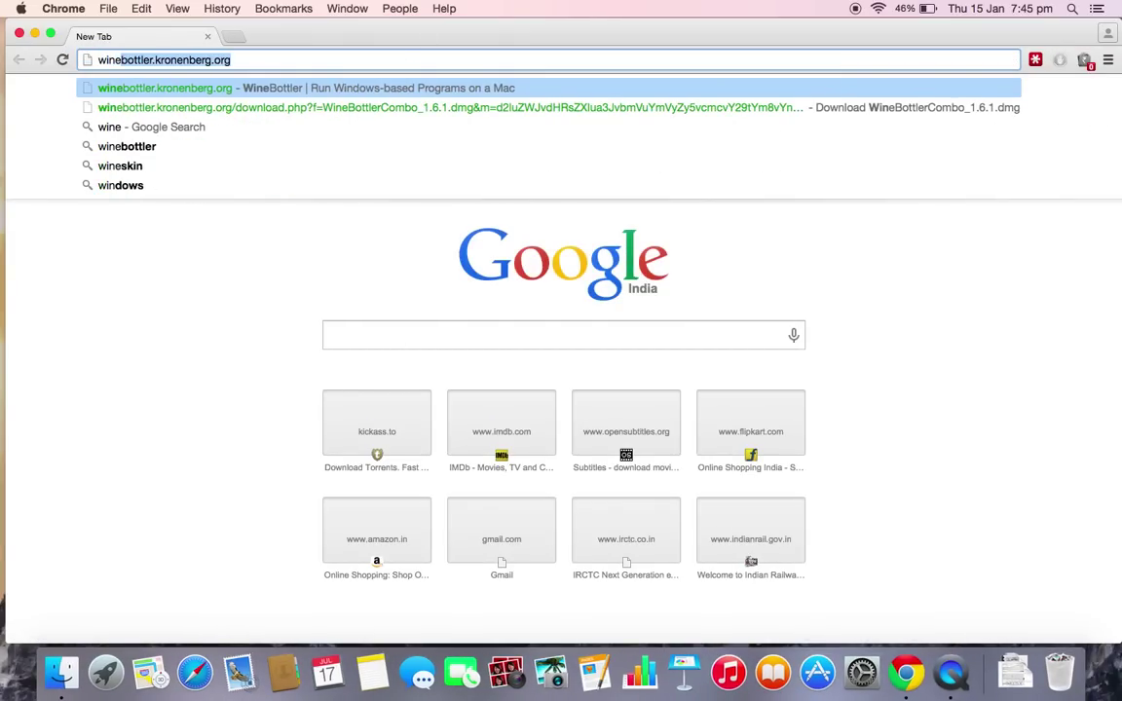
key(Return)
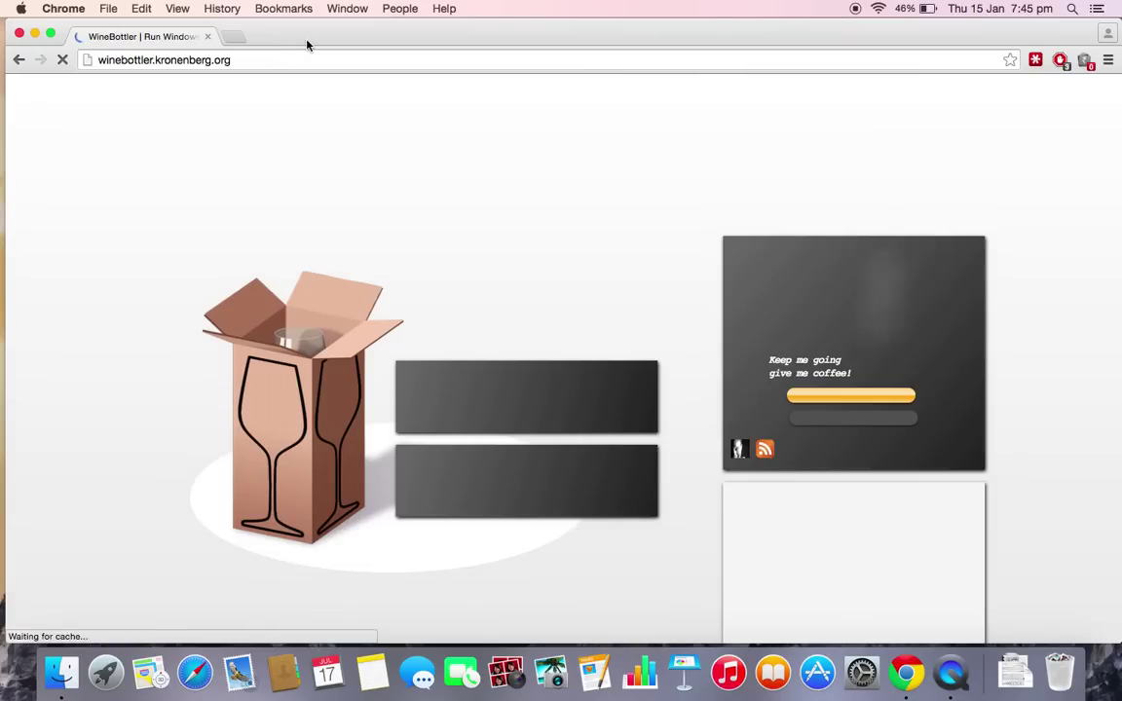
scroll(413, 341, down, 3)
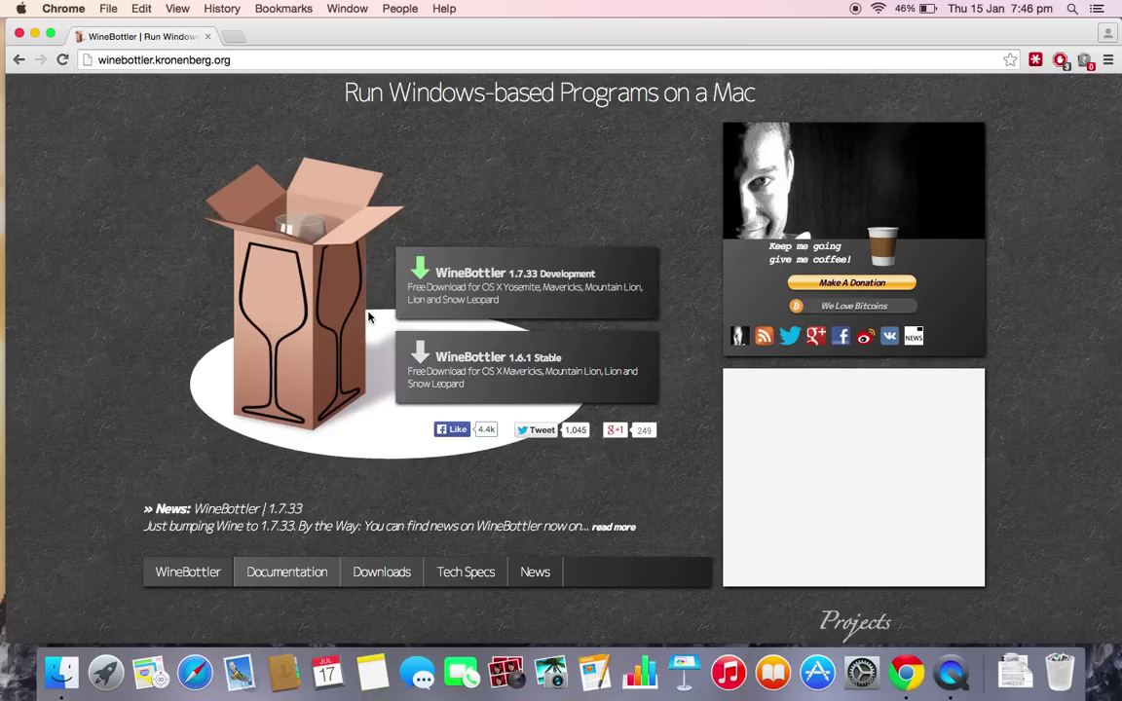
- Check the installed OS X version in About This Mac, and close that window and the browser window
click(20, 10)
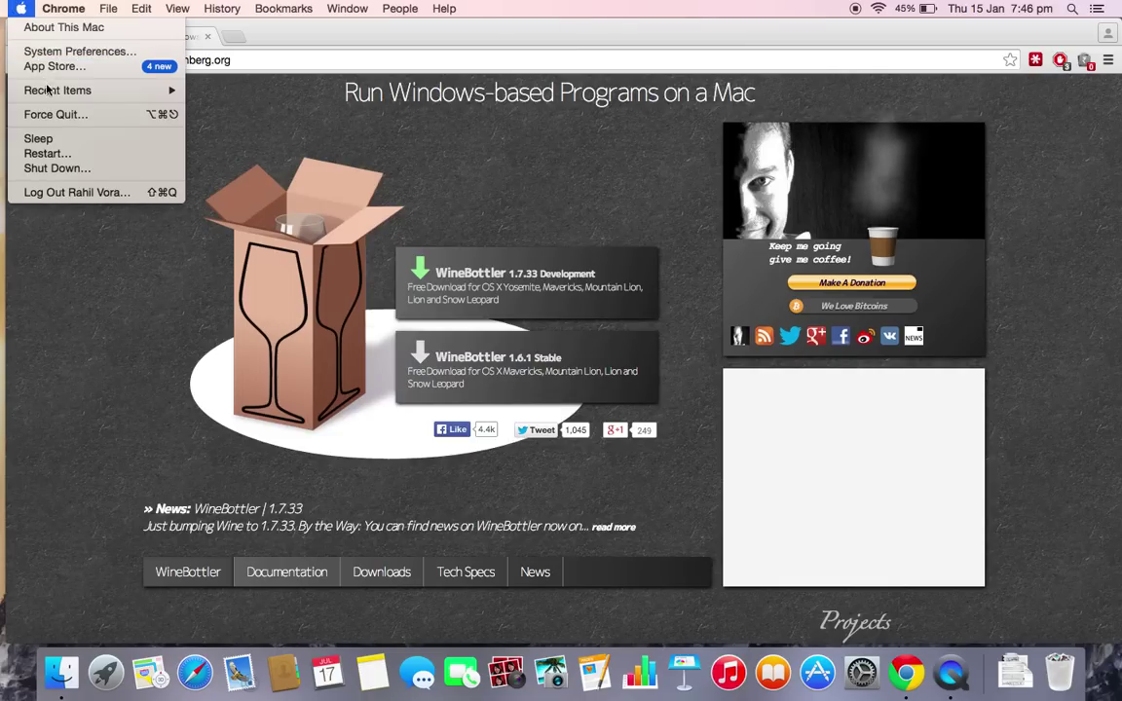
click(21, 10)
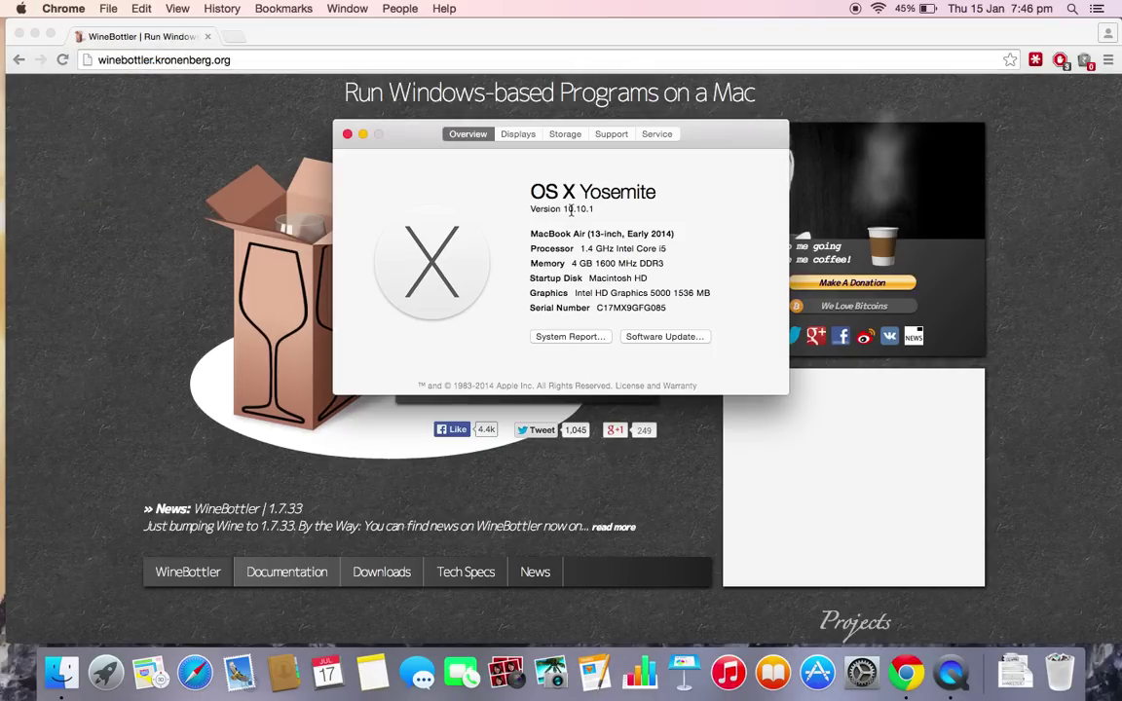
click(348, 136)
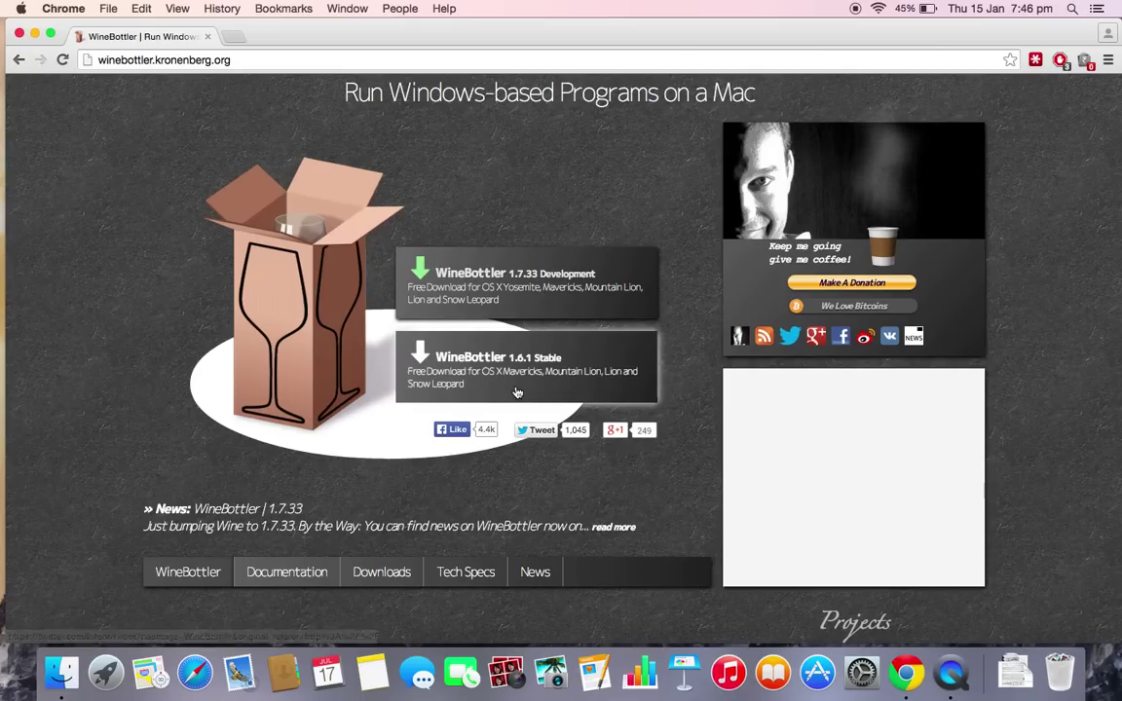
click(18, 35)
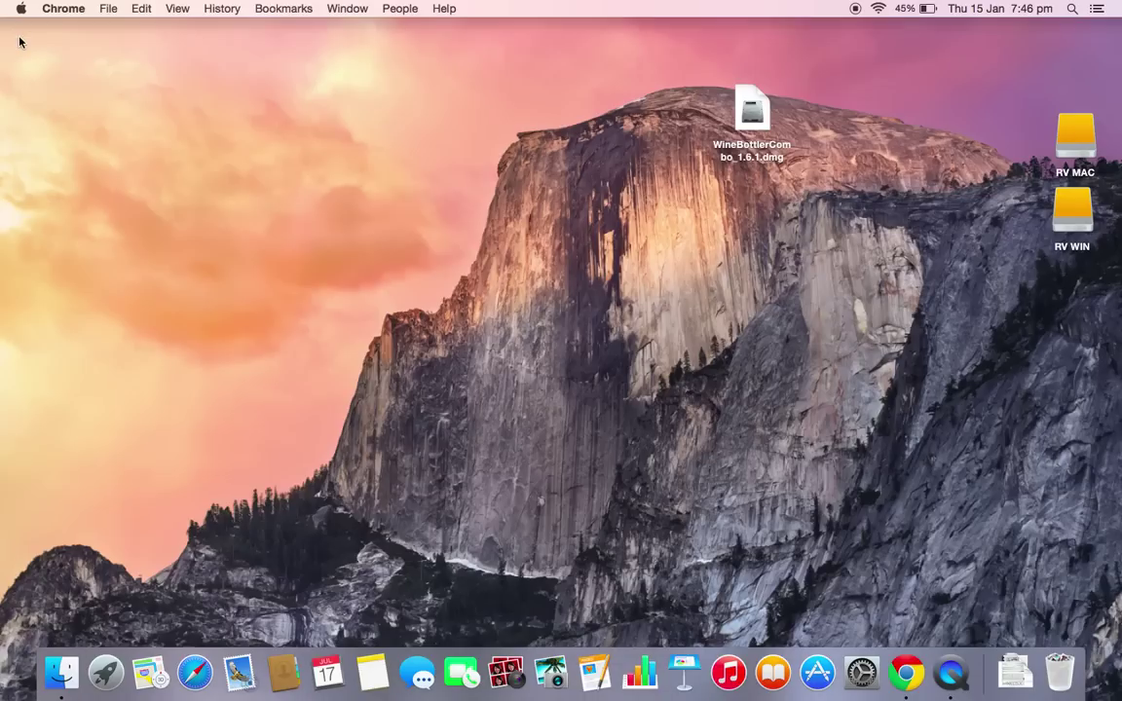
- Open the WineBottlerCombo_1.6.1.dmg disk image from the desktop and move its window to a clear area
click(755, 107)
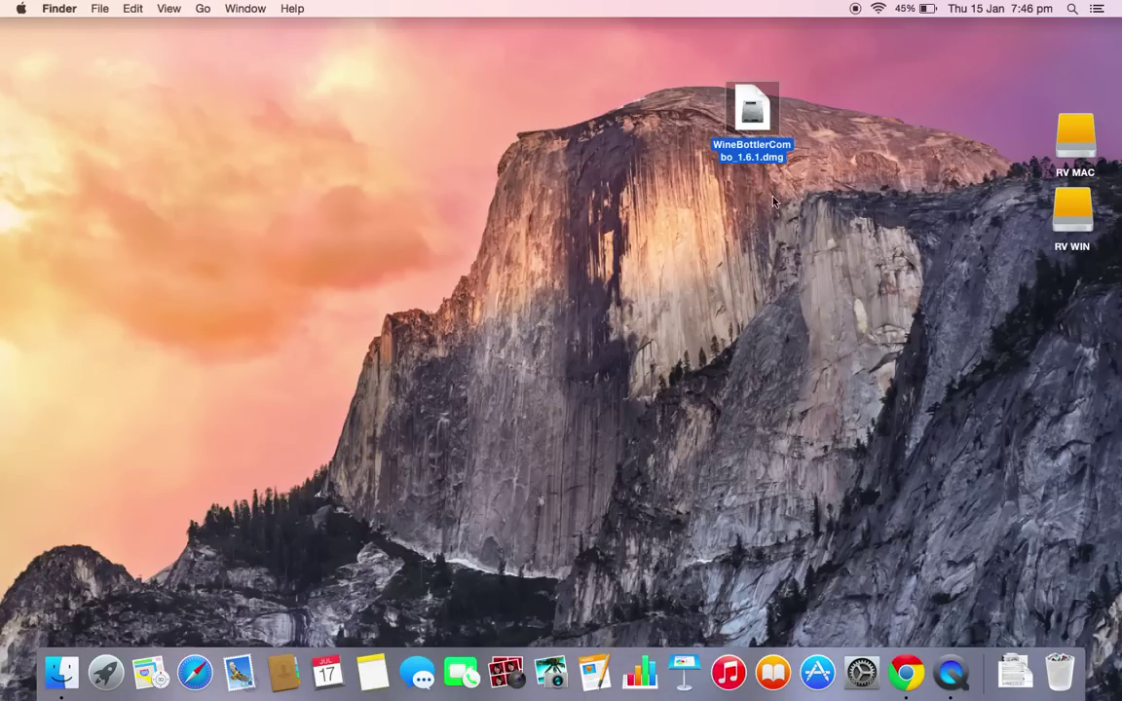
double_click(763, 118)
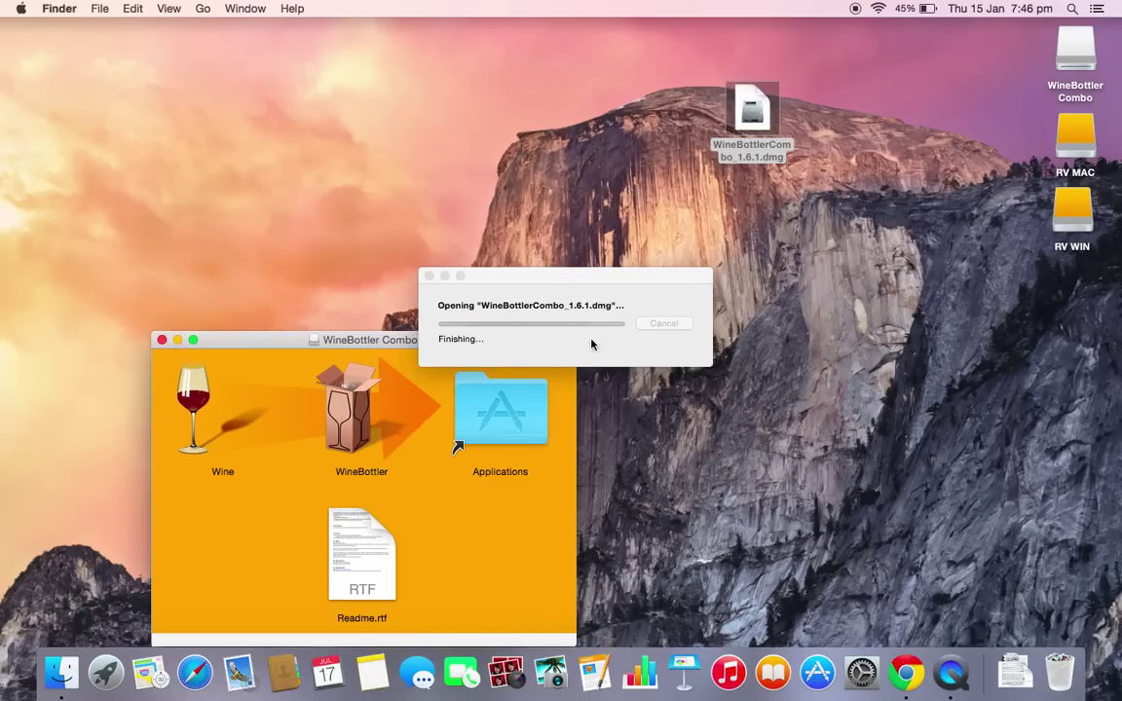
drag(389, 341, 658, 55)
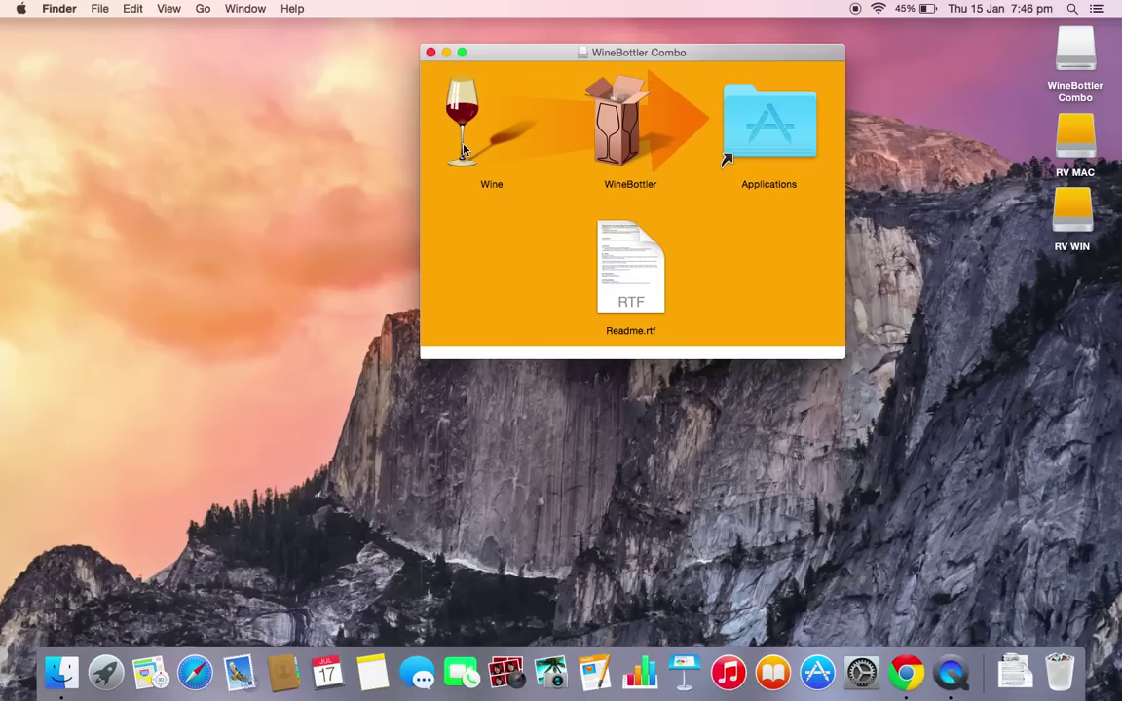
- Copy WineBottler and Wine from the disk image into the Applications folder, and close the disk image window
drag(604, 121, 752, 120)
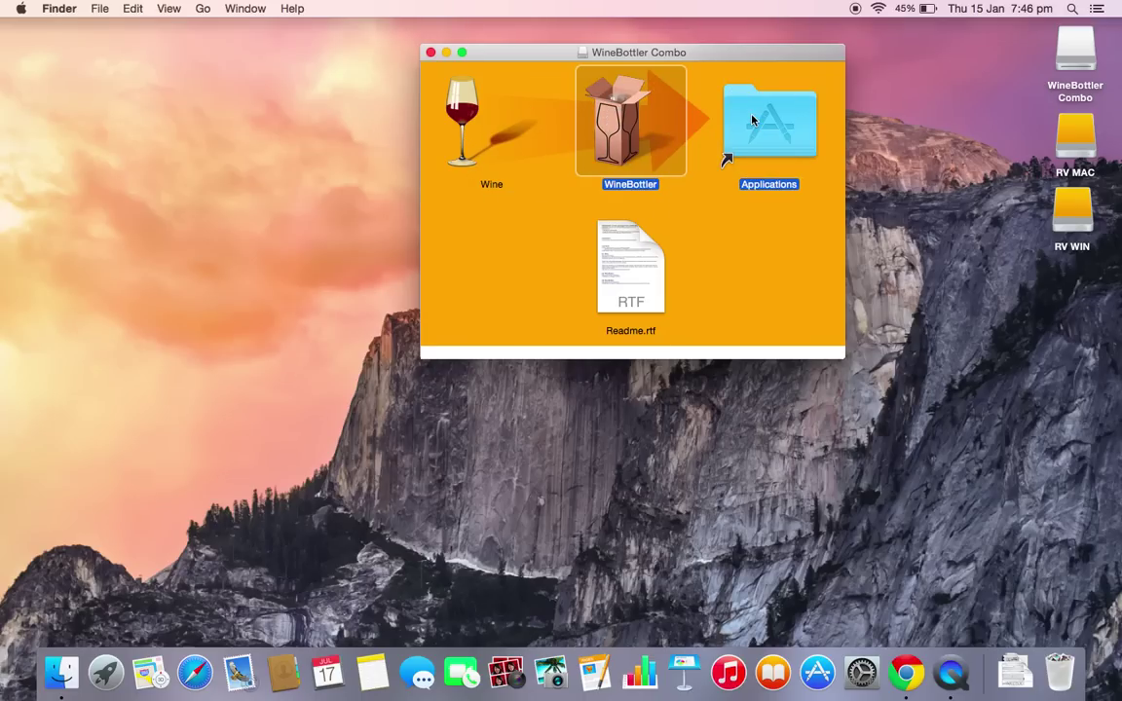
right_click(468, 114)
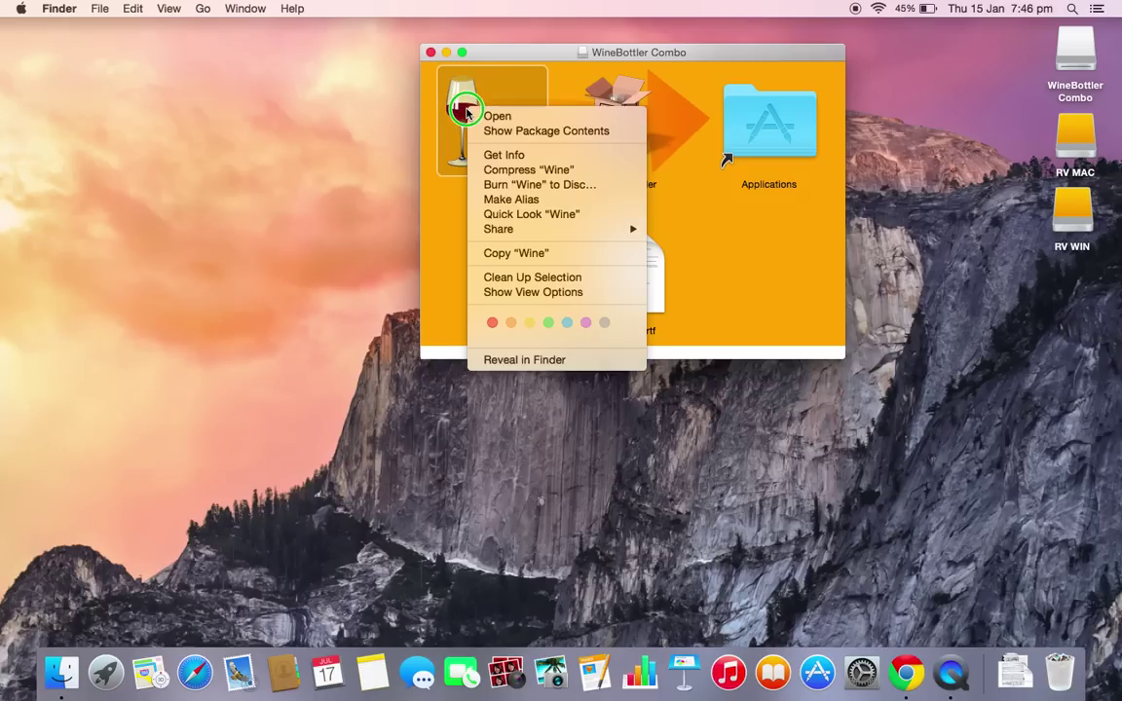
key(Escape)
right_click(487, 108)
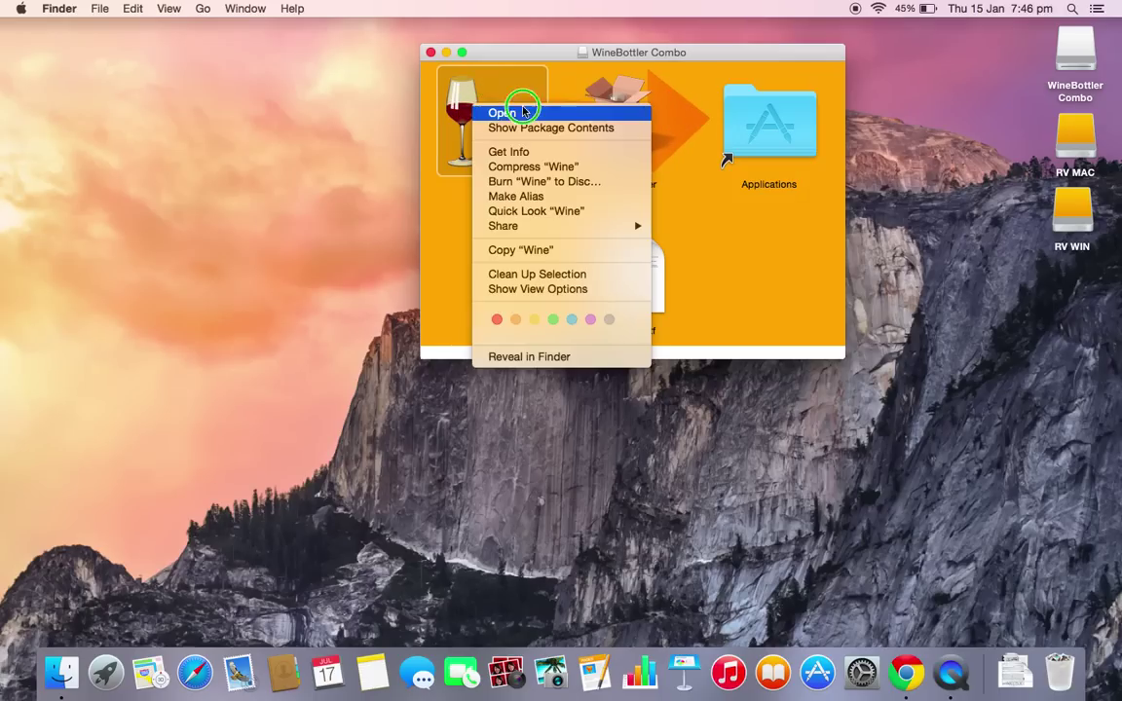
click(473, 83)
drag(475, 114, 776, 125)
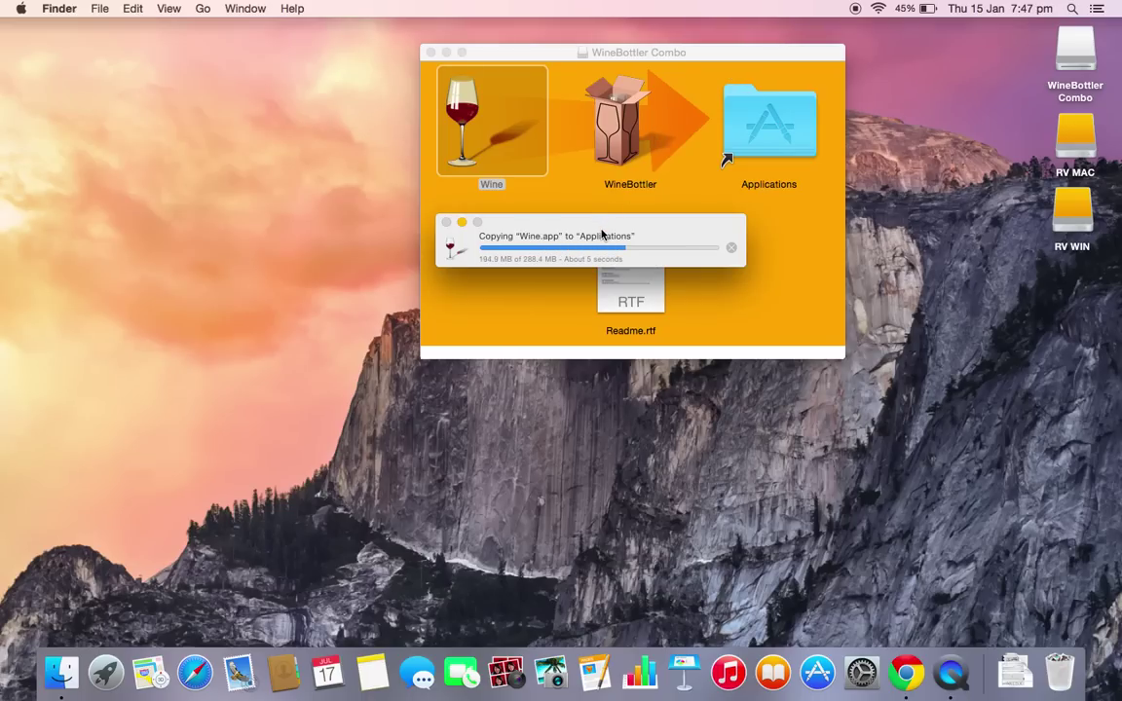
click(433, 54)
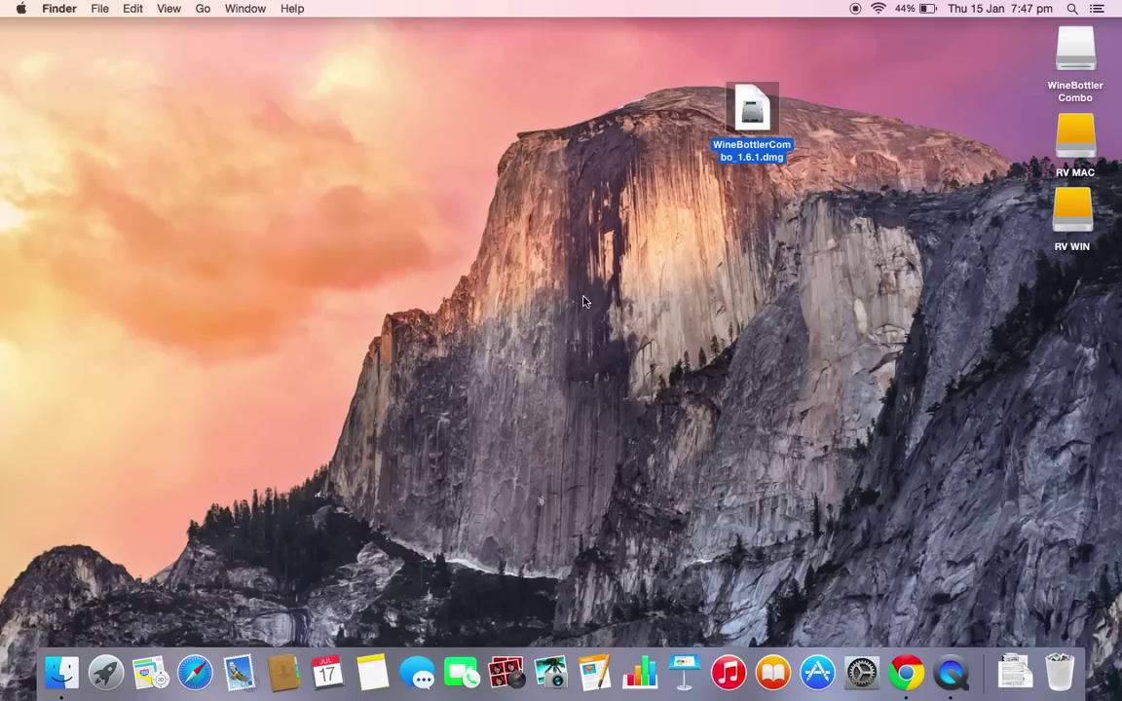
- Eject the mounted WineBottler Combo disk from the desktop
click(740, 134)
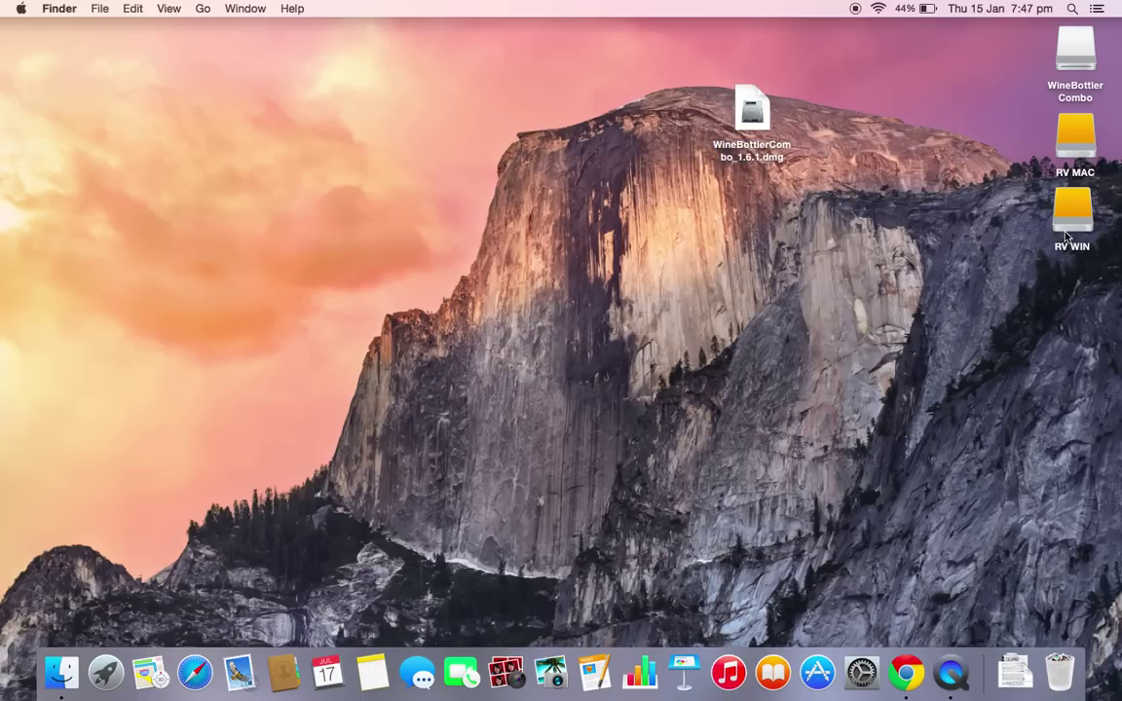
click(1076, 50)
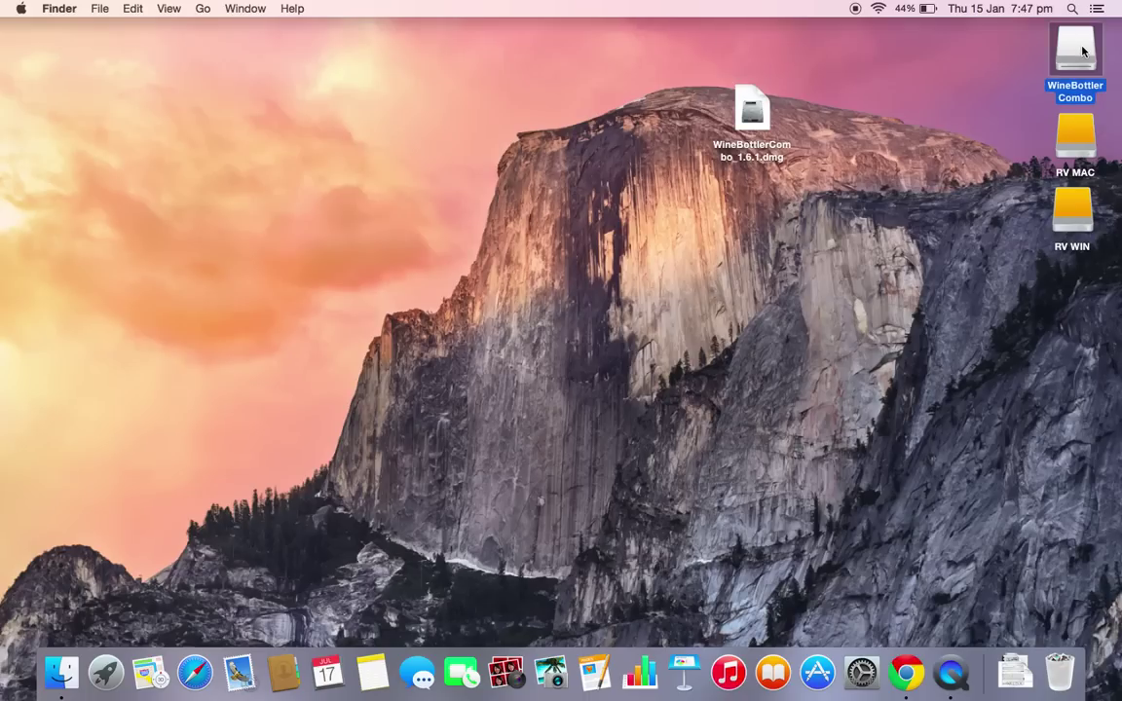
right_click(1077, 49)
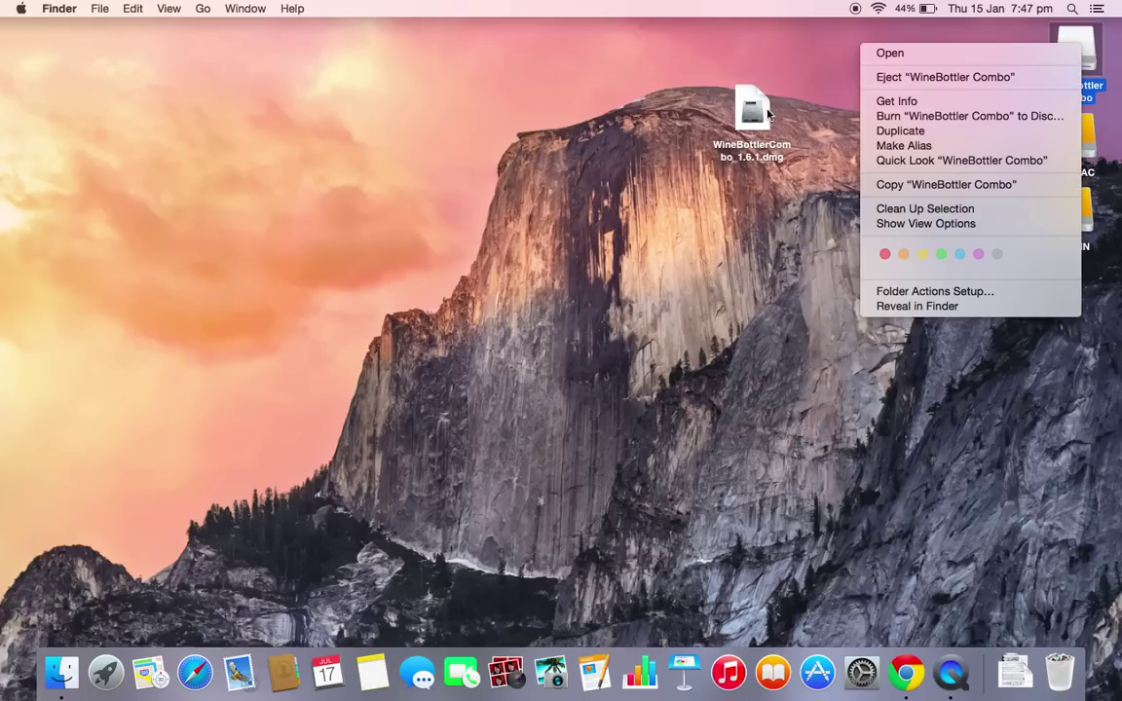
click(967, 78)
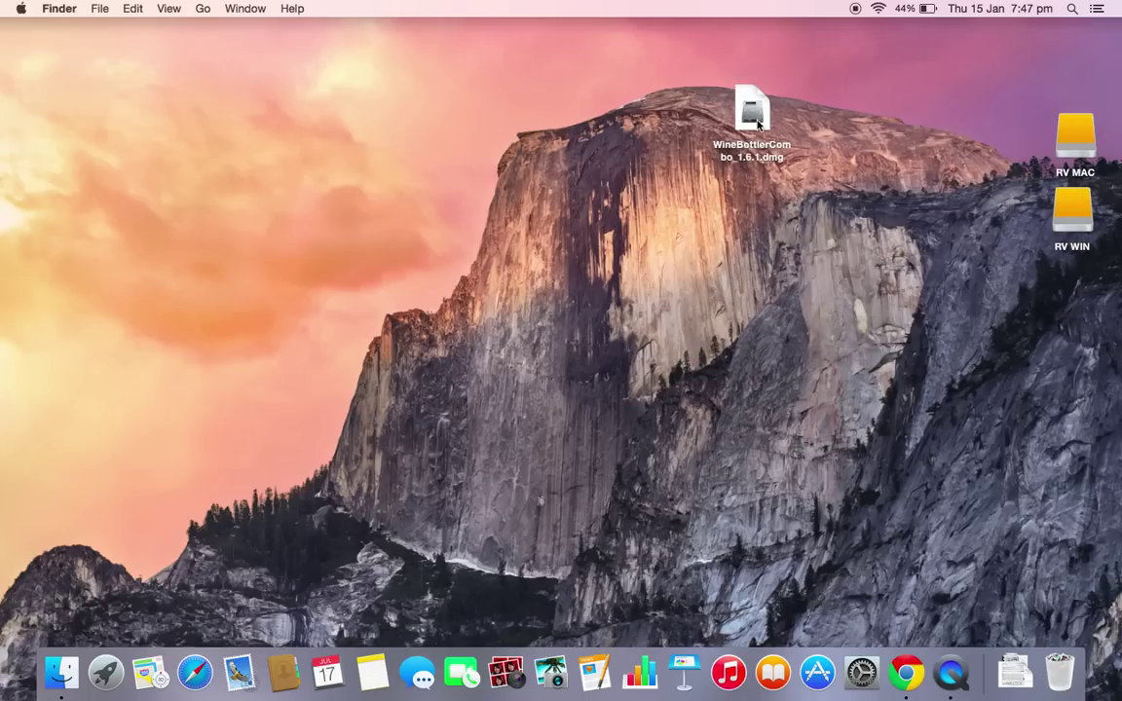
- Move WineBottlerCombo_1.6.1.dmg to the spot below the RV WIN drive on the desktop
right_click(758, 118)
click(726, 365)
drag(752, 109, 1059, 327)
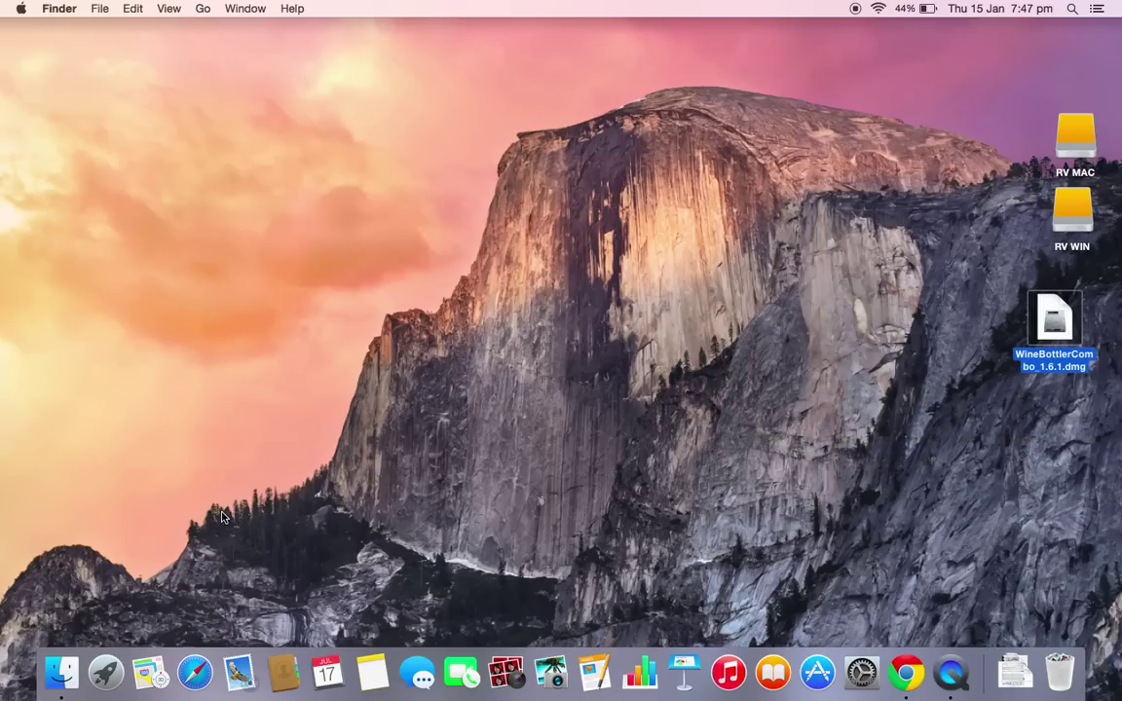
- Check the Applications folder for Wine and WineBottler, and close the folder window
click(203, 466)
click(203, 8)
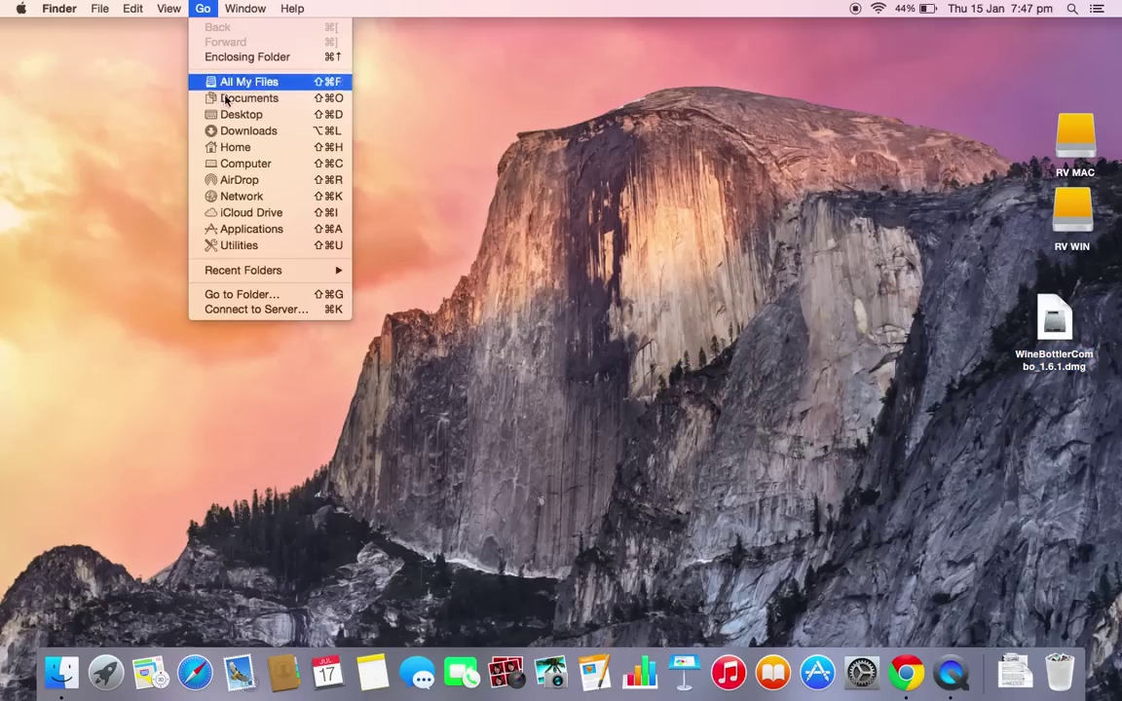
click(253, 230)
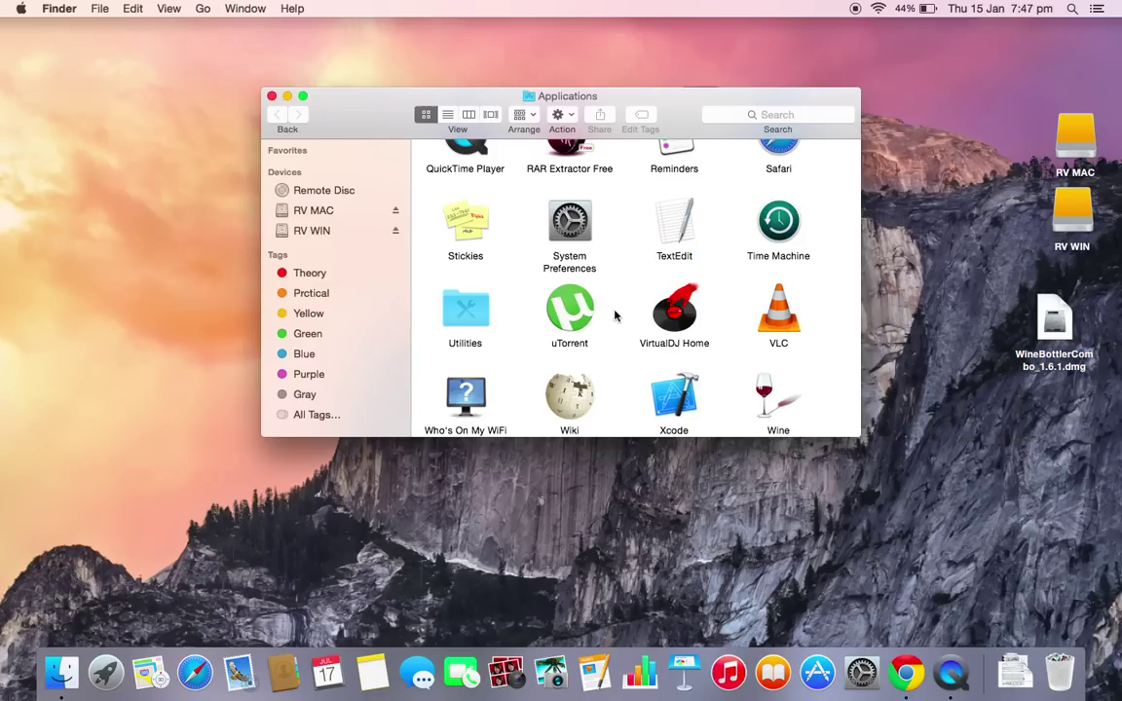
scroll(687, 340, down, 3)
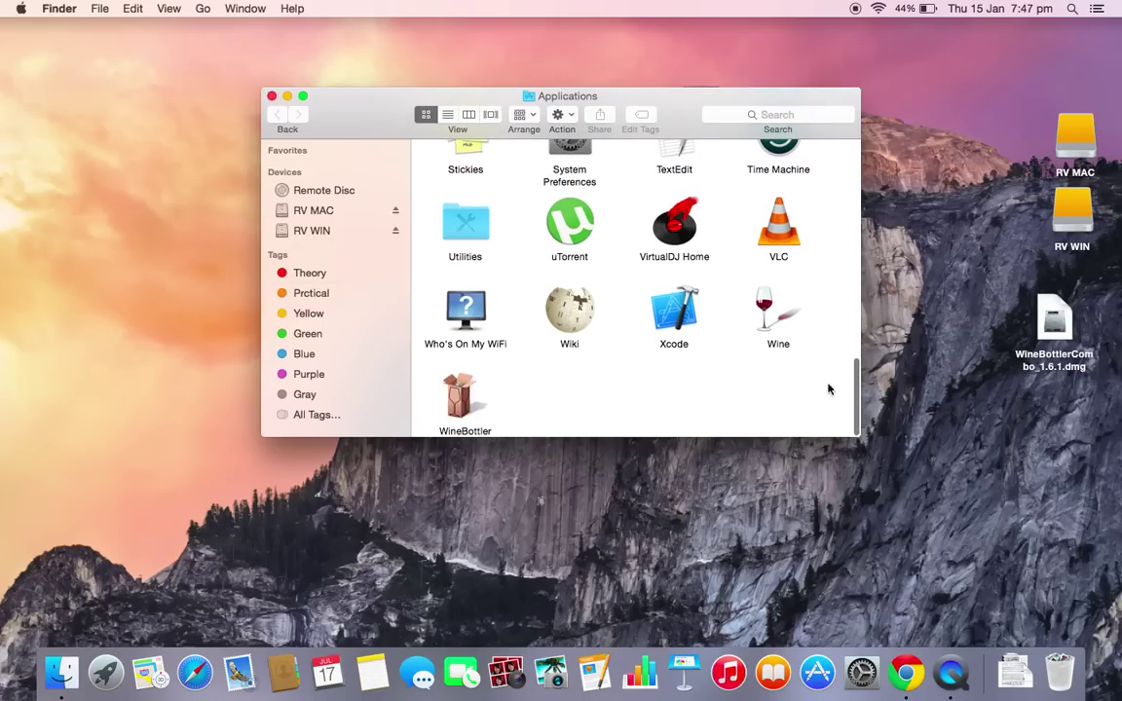
click(271, 96)
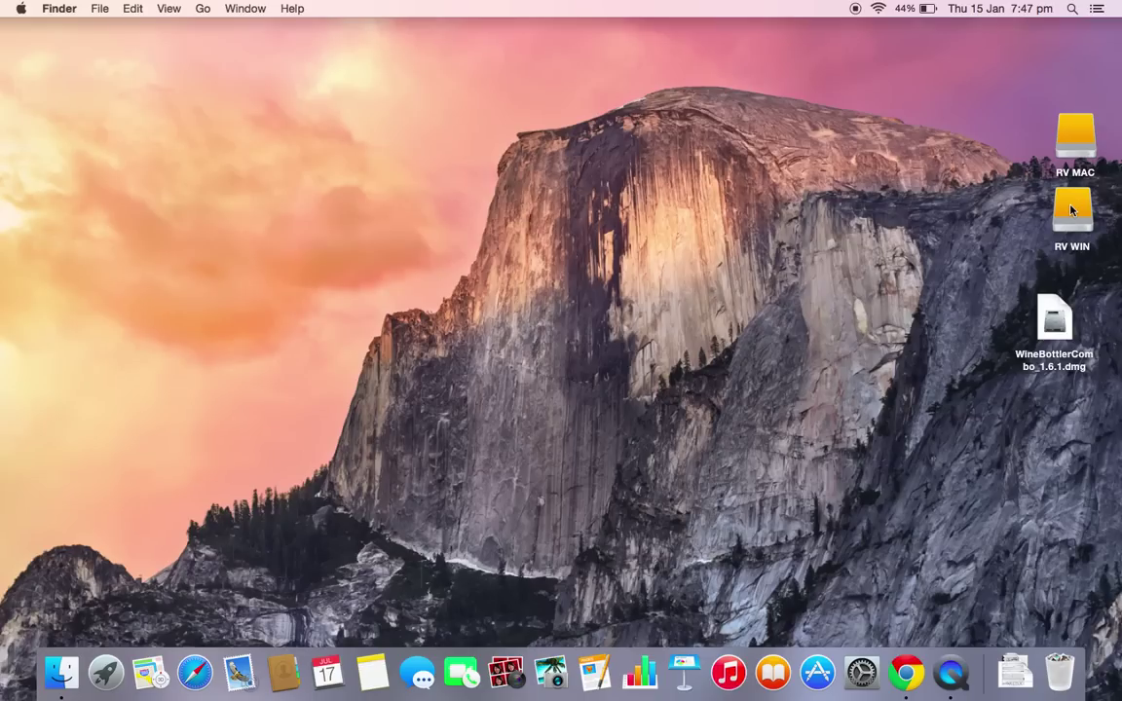
- Open the Counter Strike 1.6 folder inside the games folder on the RV MAC drive
double_click(1076, 141)
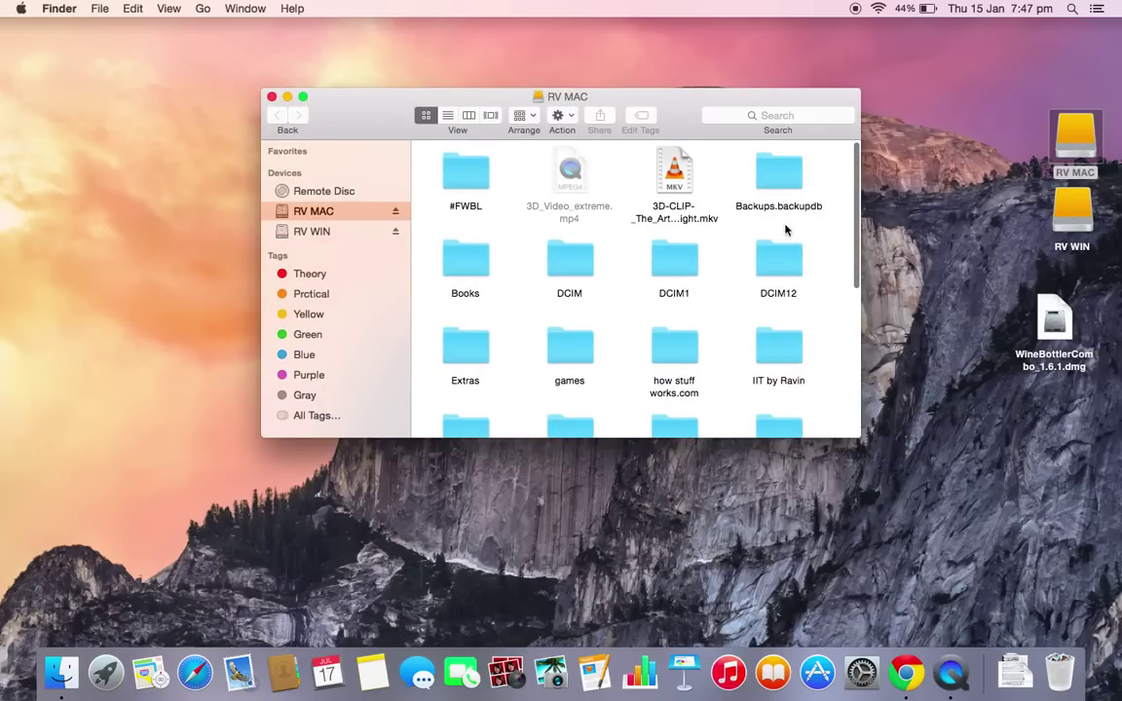
double_click(569, 348)
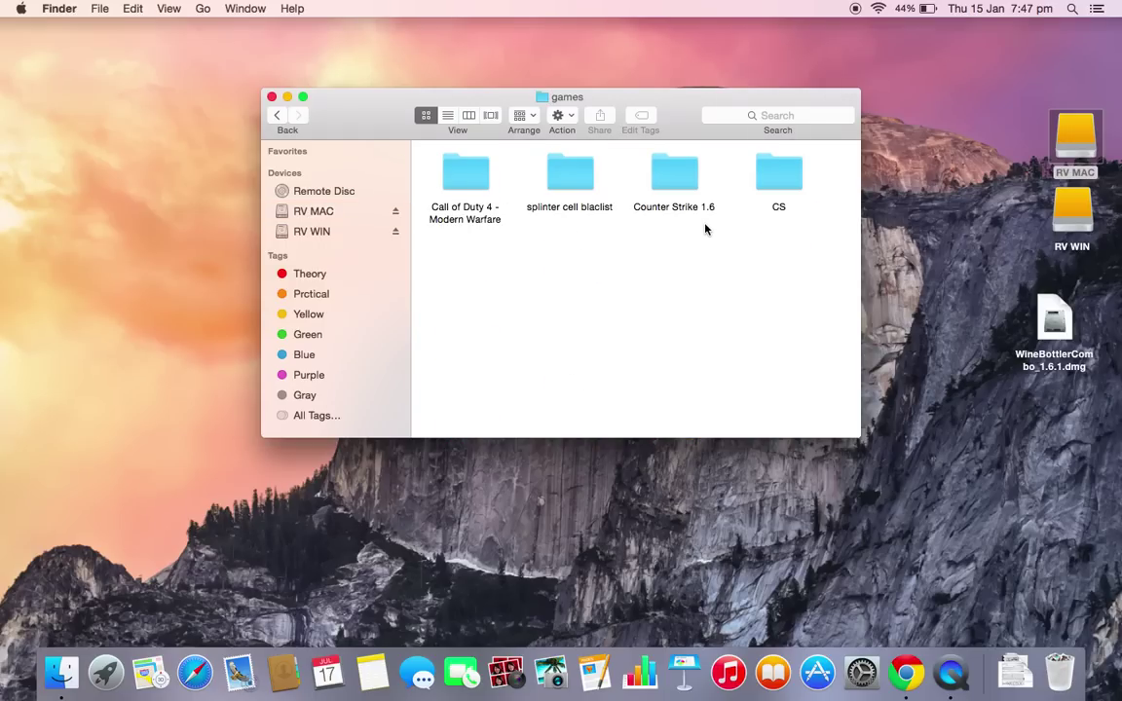
click(678, 177)
double_click(678, 177)
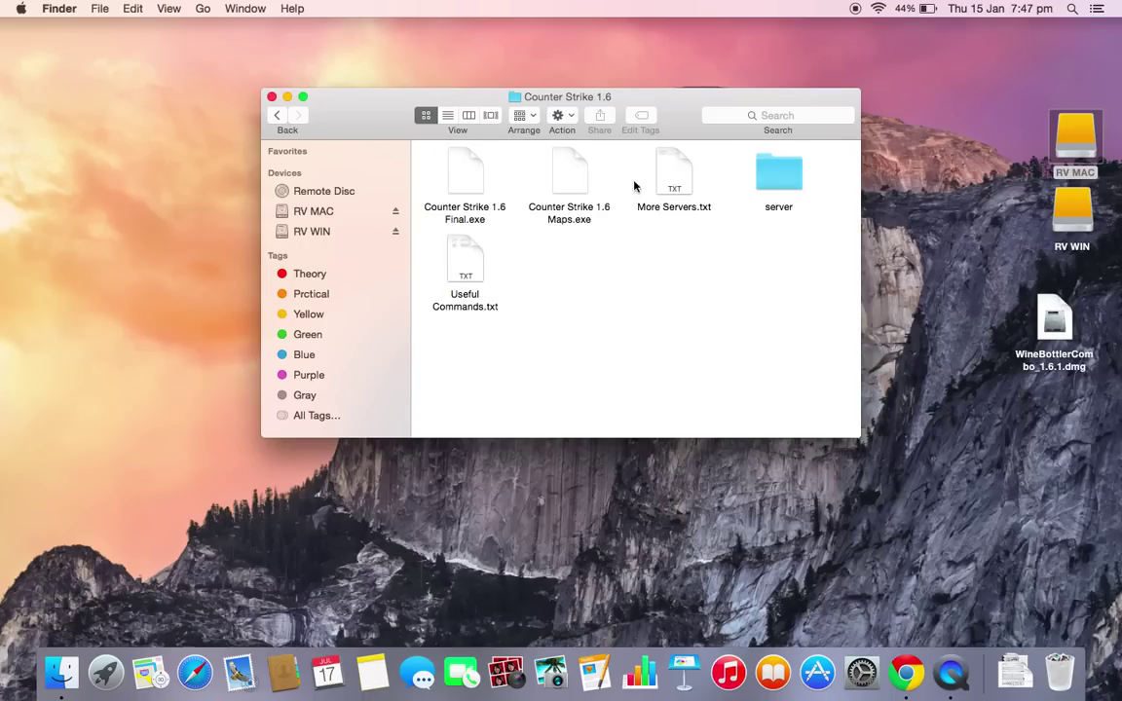
- Open Counter Strike 1.6 Final.exe with Wine and allow the downloaded Wine application to open
click(478, 219)
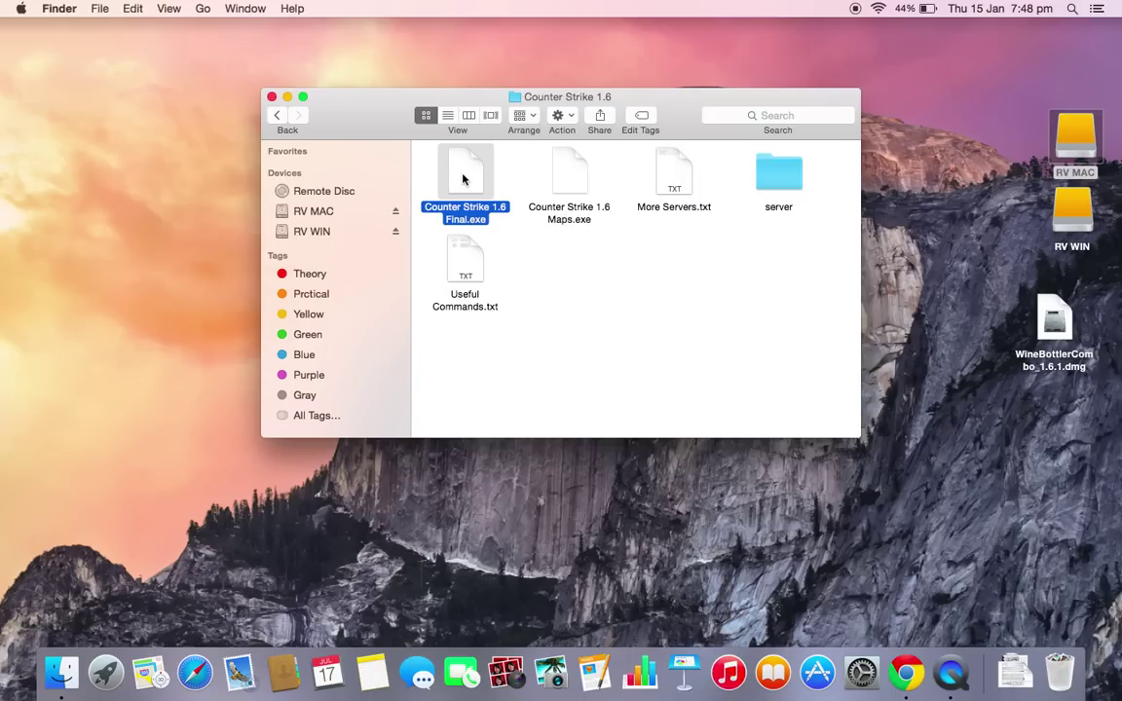
drag(473, 102, 481, 58)
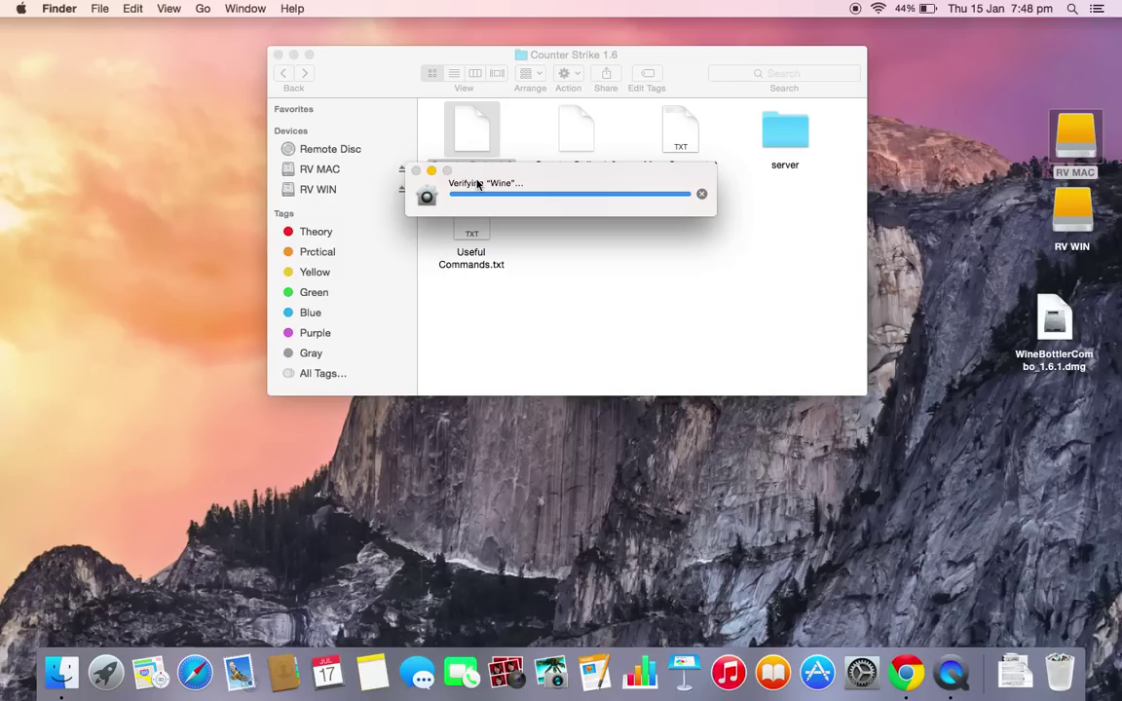
drag(513, 180, 508, 193)
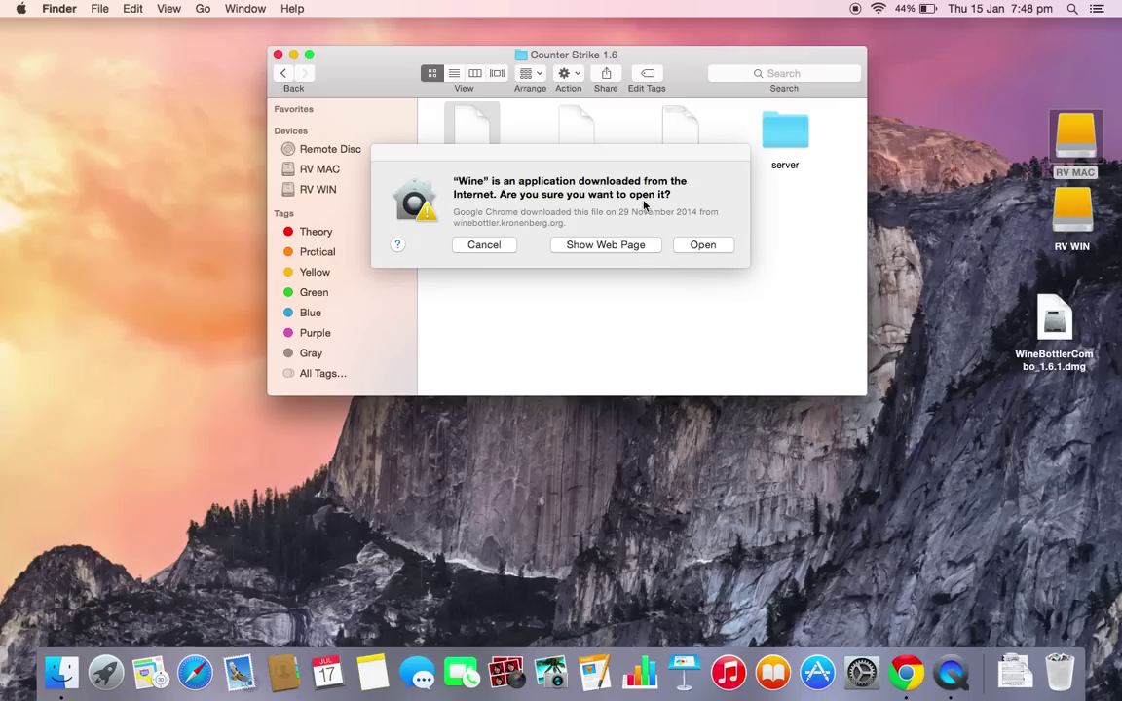
click(703, 246)
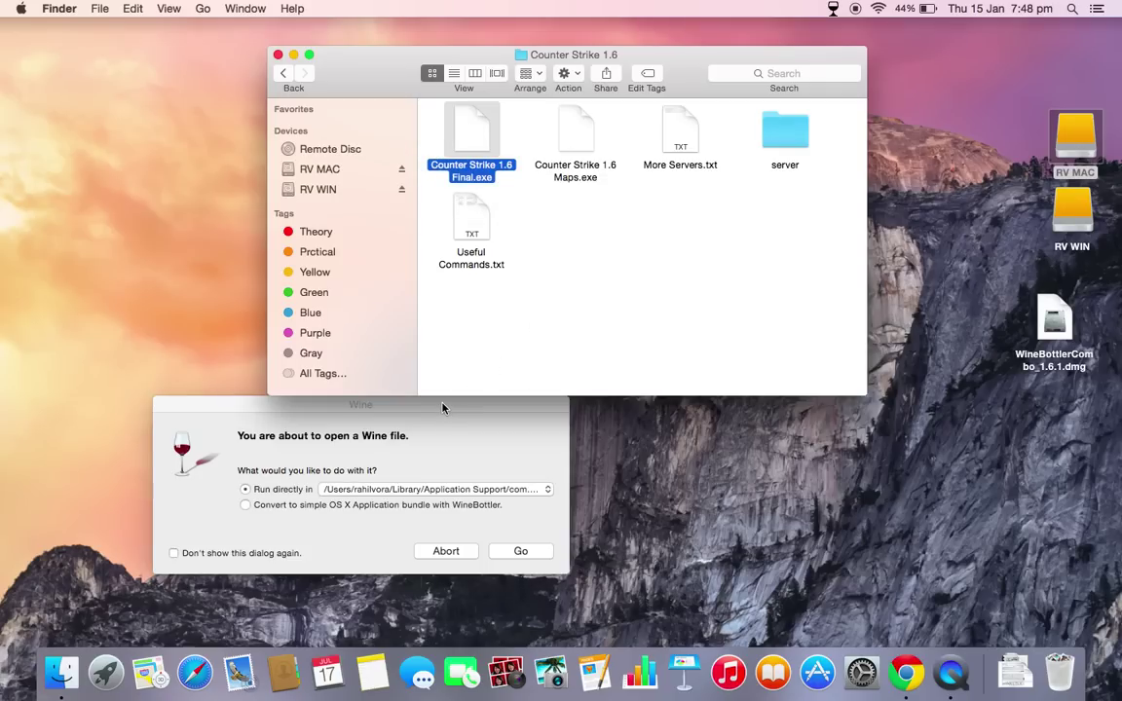
- Run the file directly in Wine to launch the Counter-Strike 1.6 installer, and move the installer window higher
drag(457, 401, 627, 180)
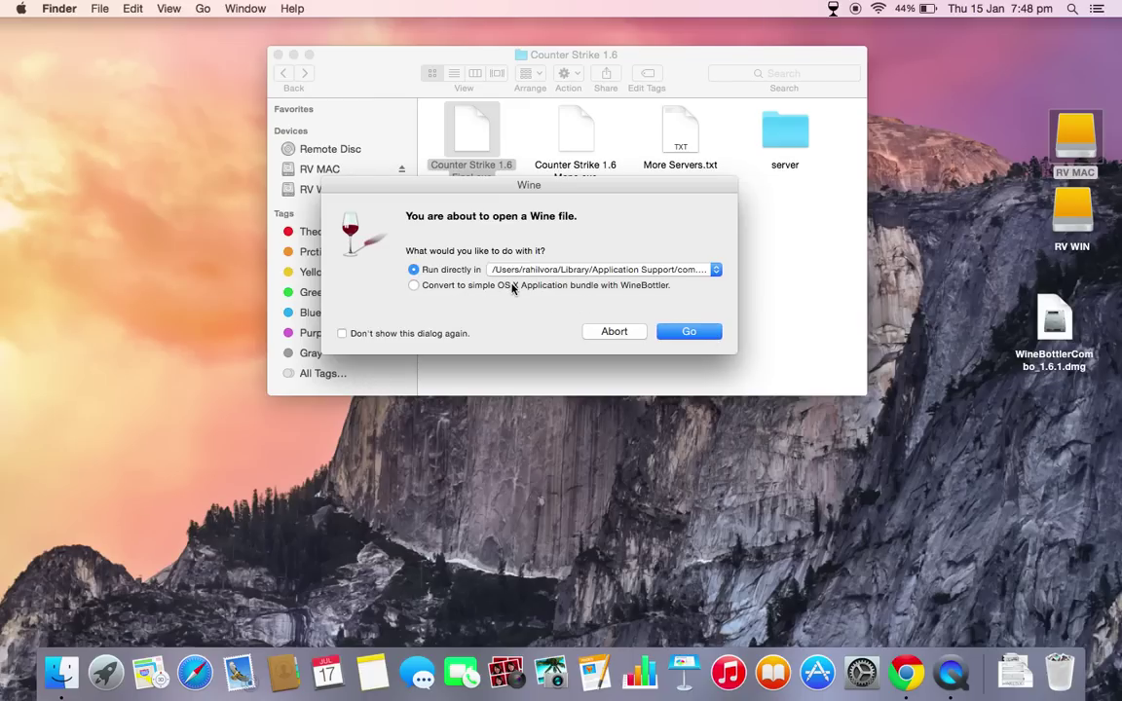
click(687, 330)
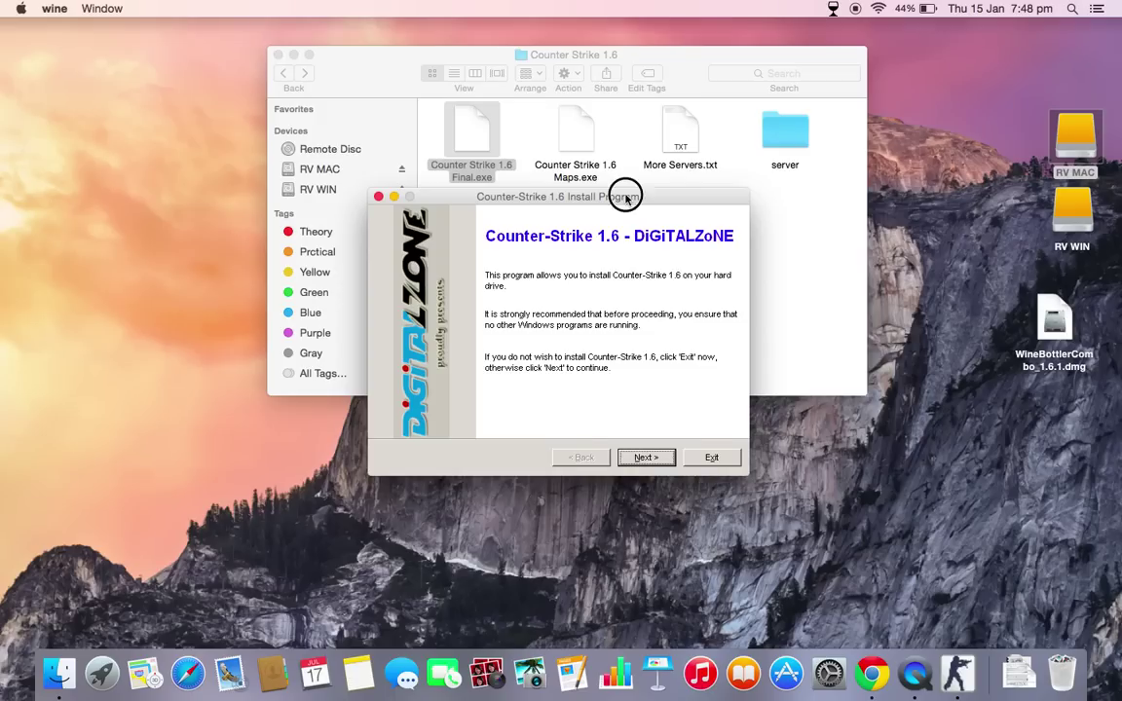
drag(627, 197, 640, 116)
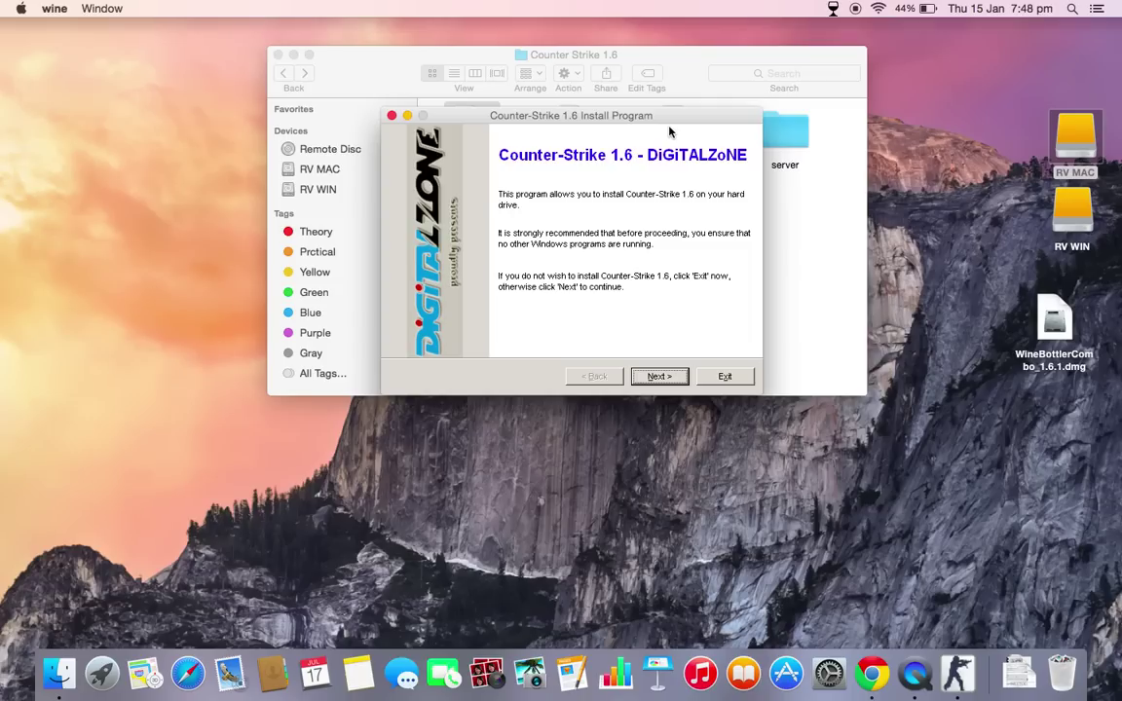
- Exit the Counter-Strike 1.6 installer without installing, and close the folder window
click(724, 377)
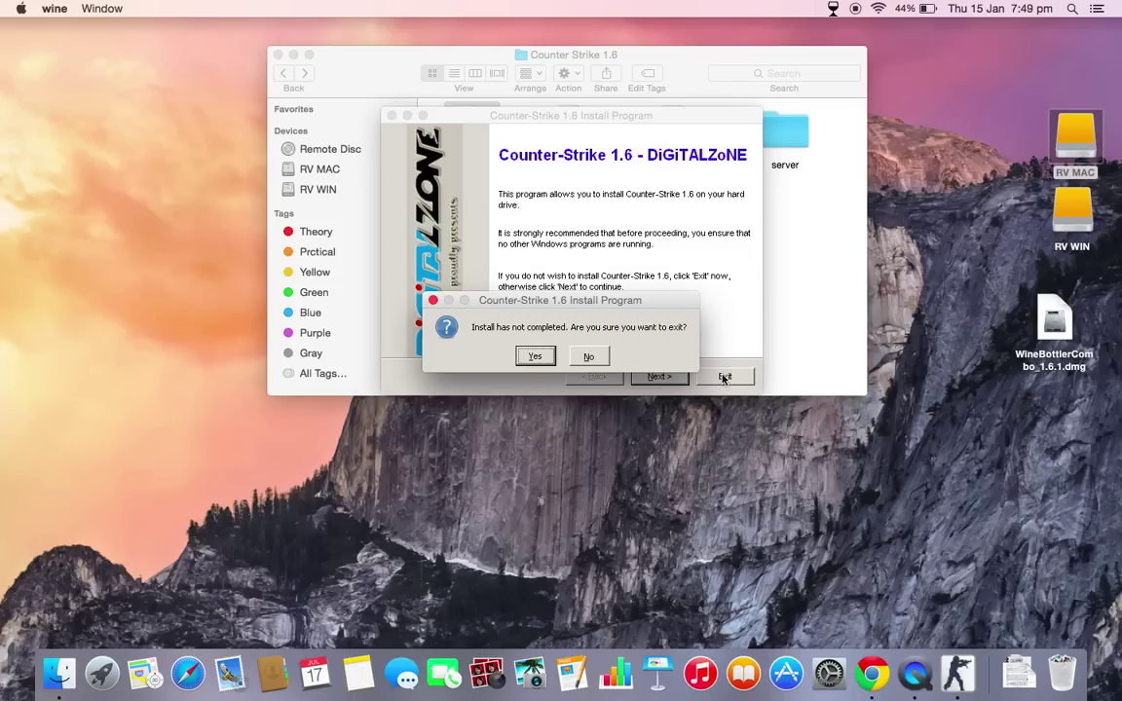
click(535, 357)
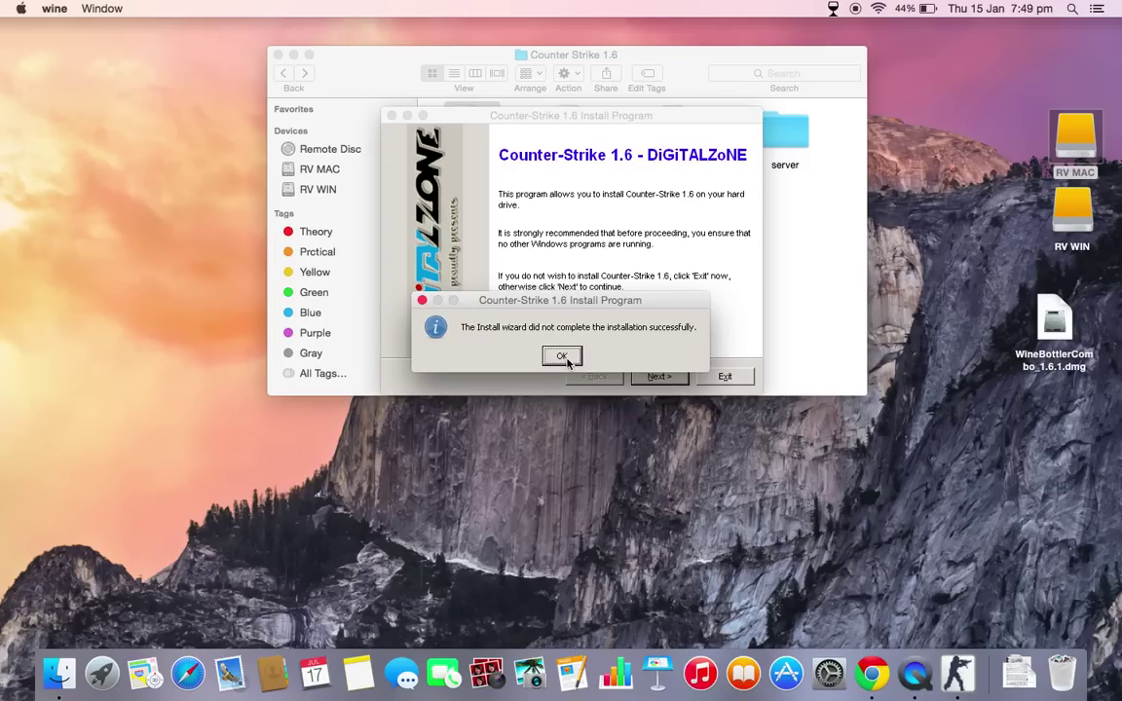
click(562, 357)
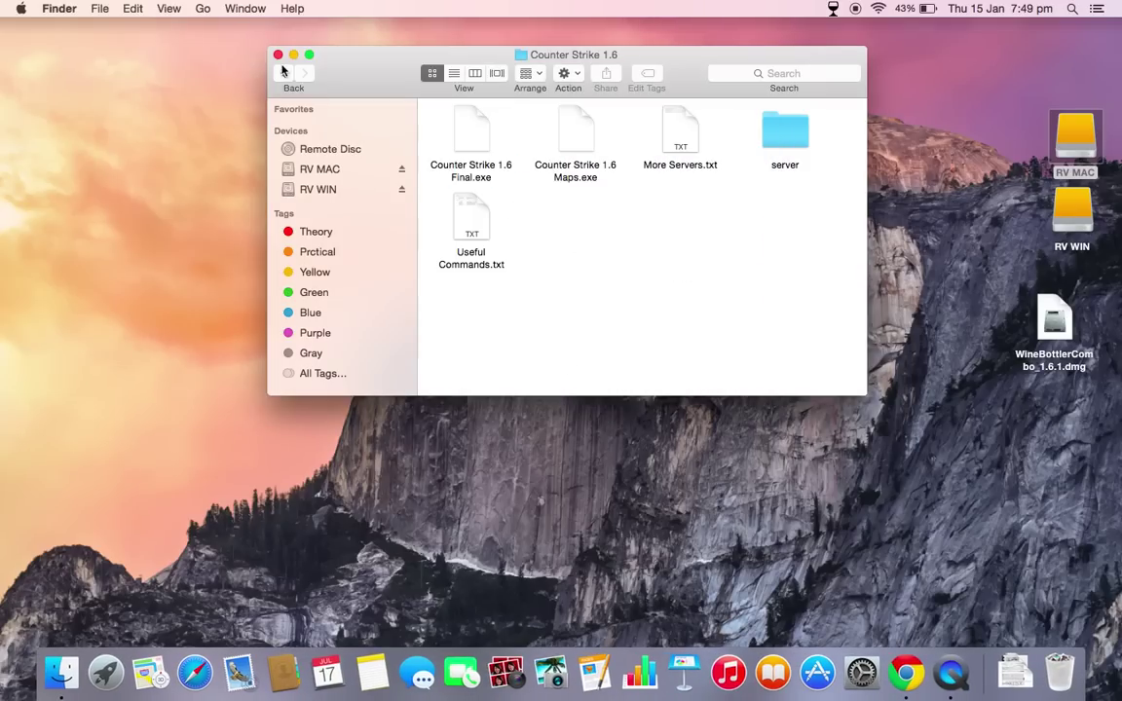
click(284, 74)
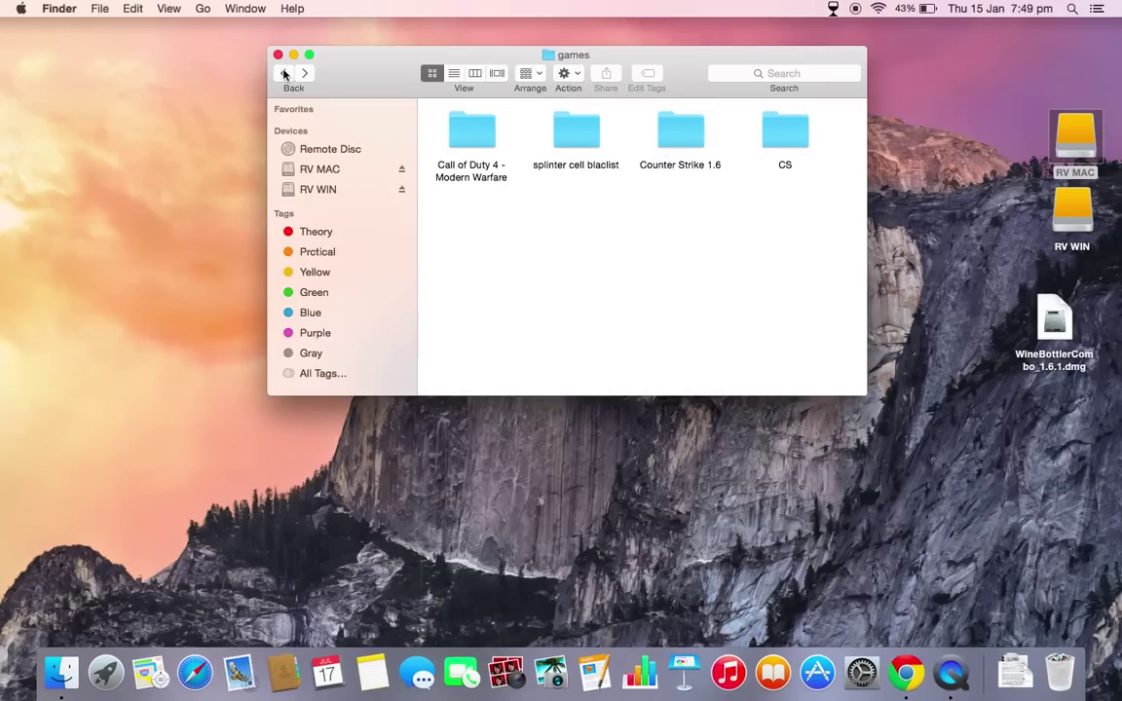
click(284, 74)
click(278, 56)
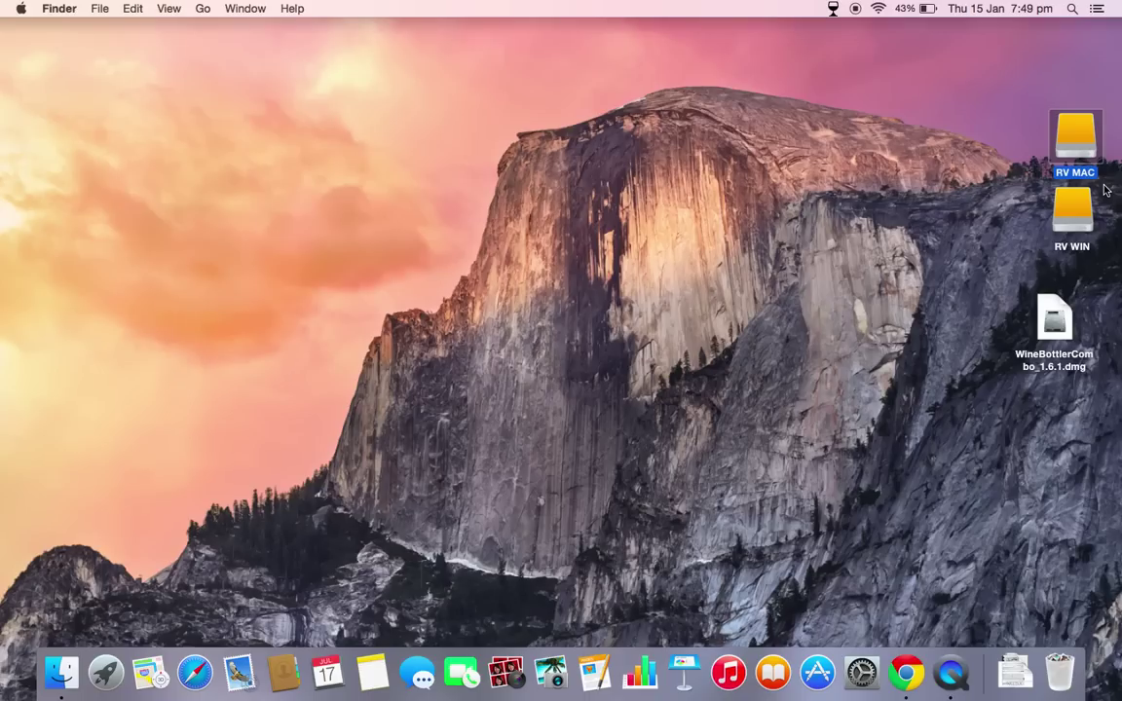
- Run gta-vc.exe from the GTA 4 Vice City folder on the RV WIN drive directly in Wine
double_click(1075, 212)
scroll(696, 273, down, 2)
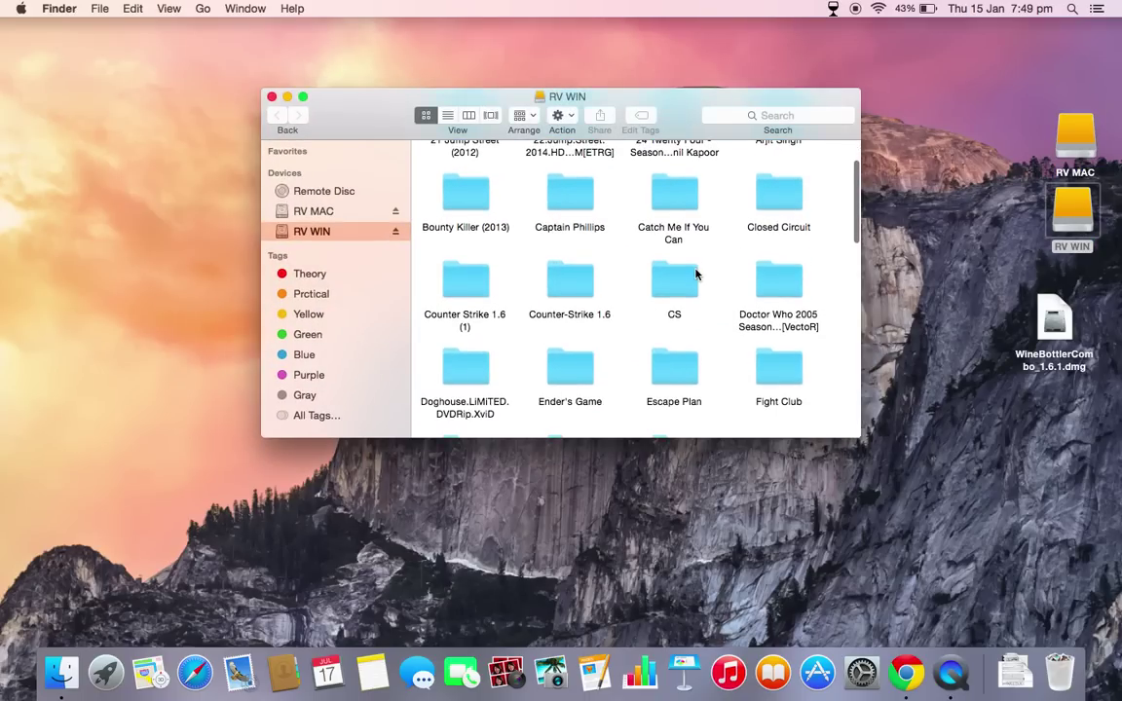
scroll(721, 268, down, 5)
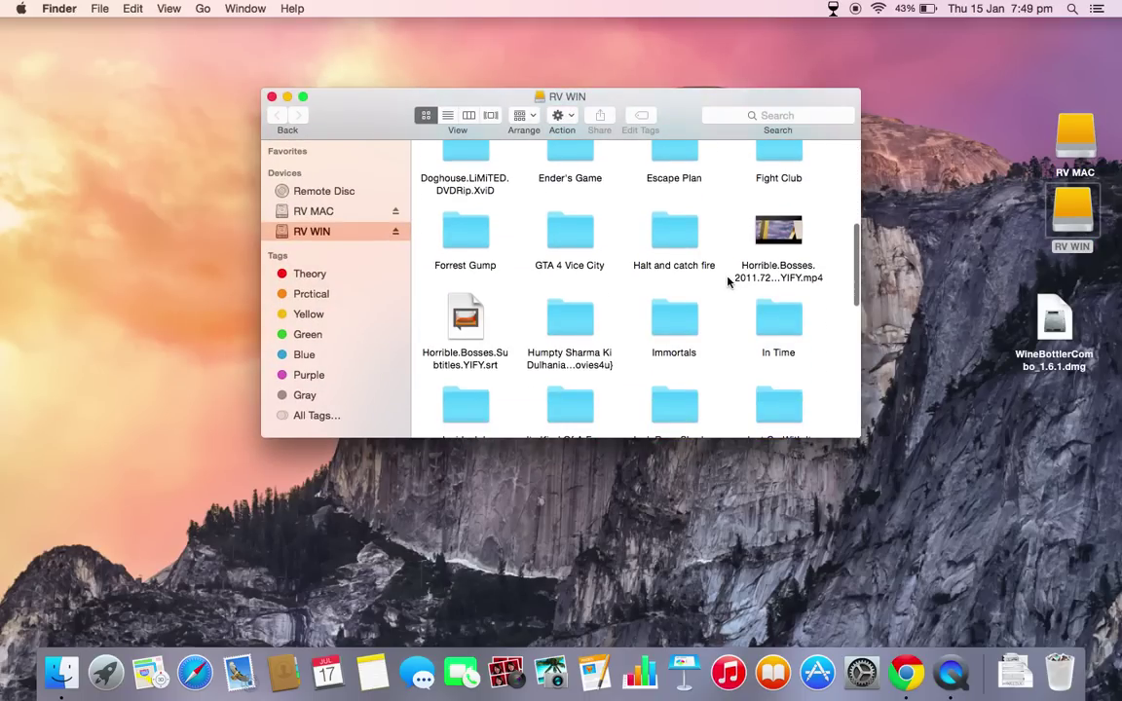
double_click(571, 234)
scroll(638, 343, down, 2)
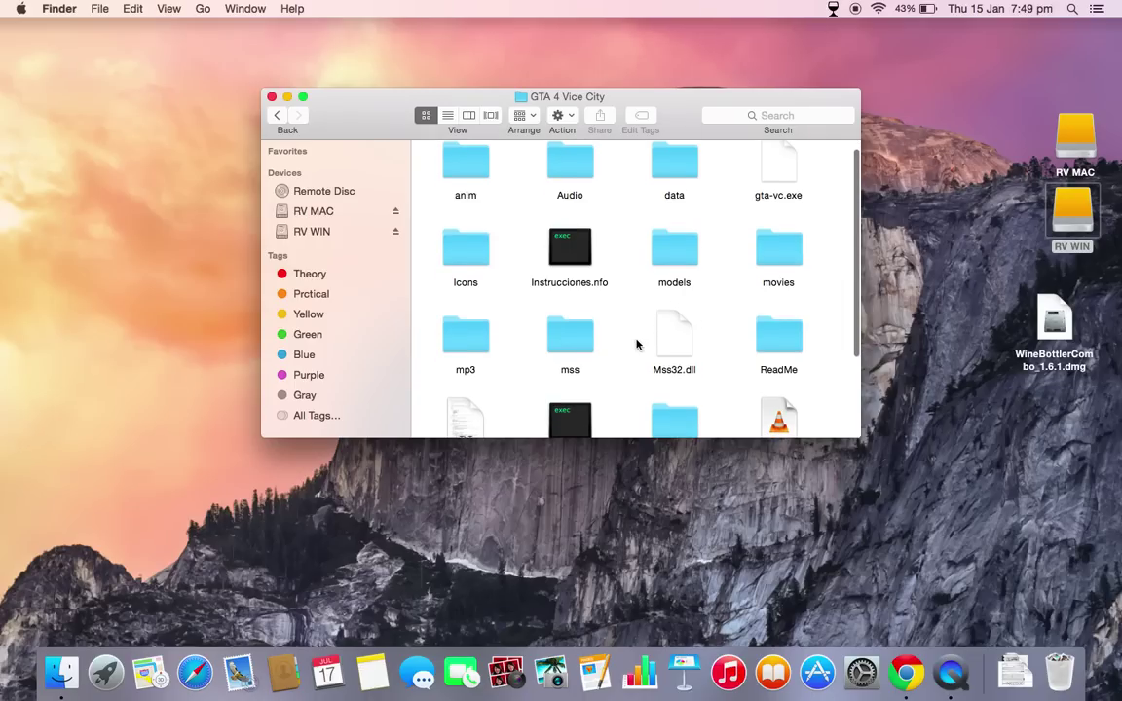
scroll(638, 342, down, 3)
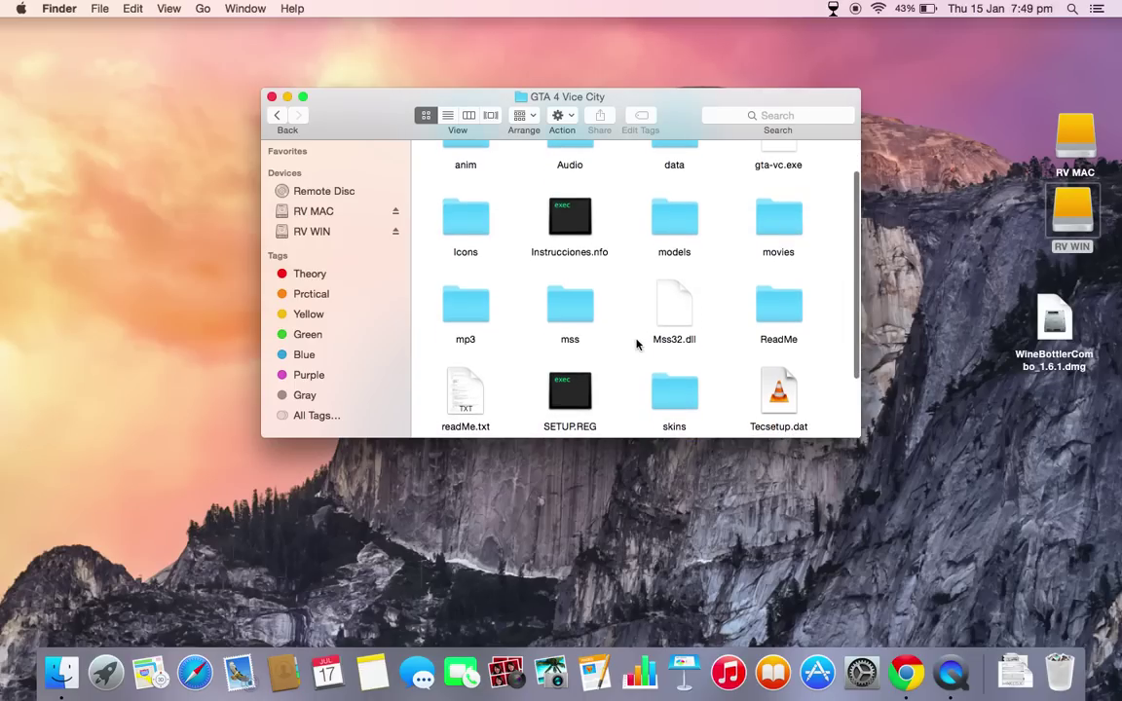
scroll(638, 343, up, 4)
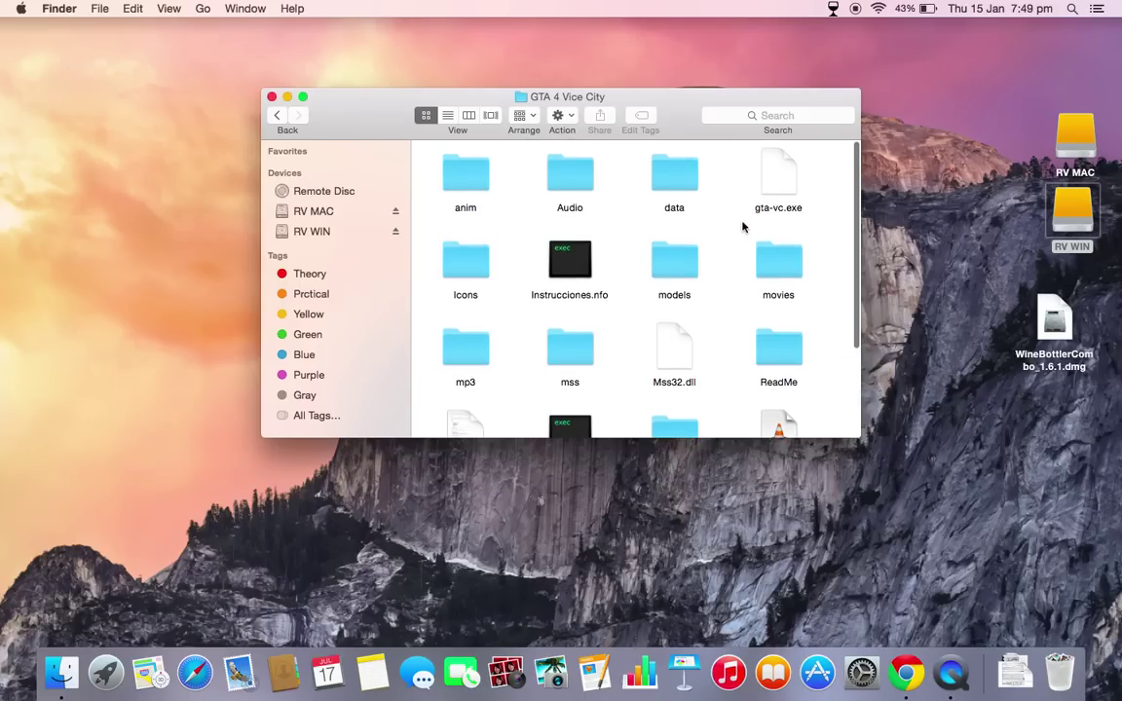
double_click(784, 191)
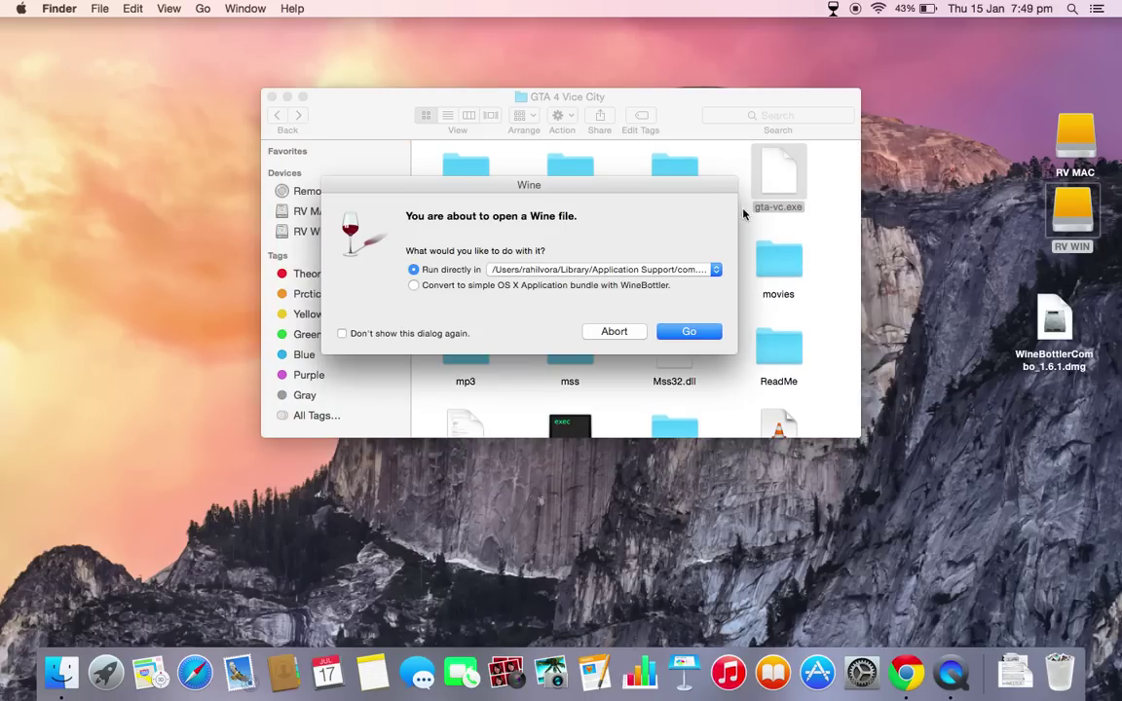
click(679, 332)
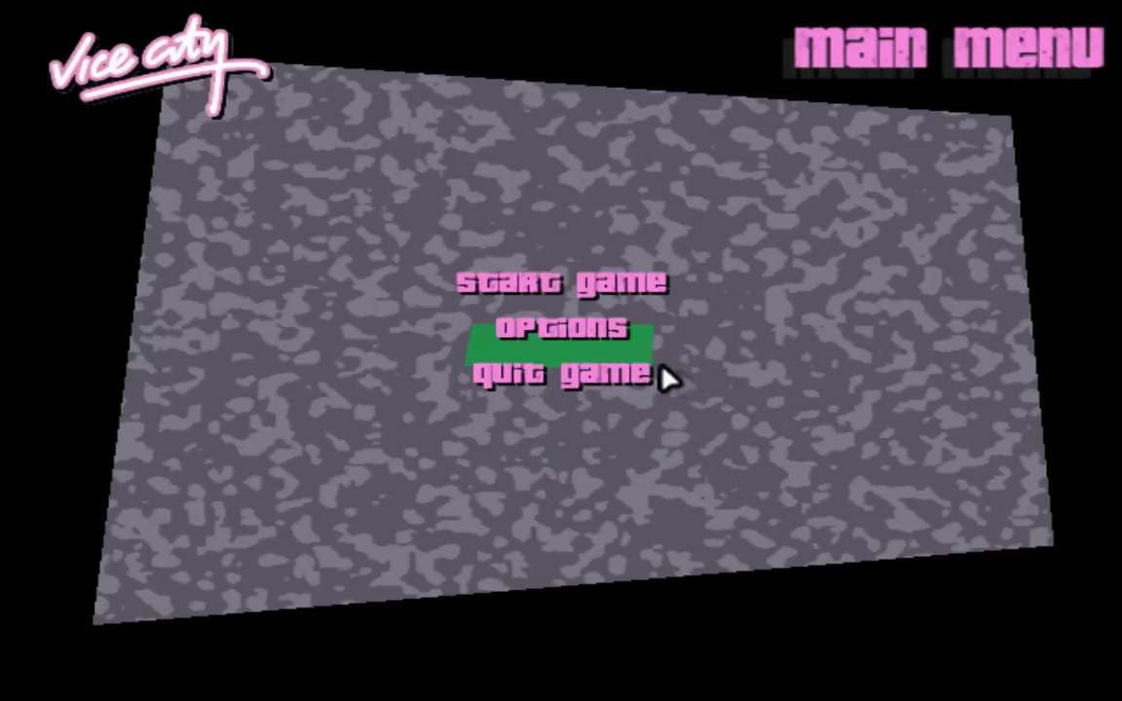
- Quit the Vice City game and close the GTA 4 Vice City folder window
click(554, 386)
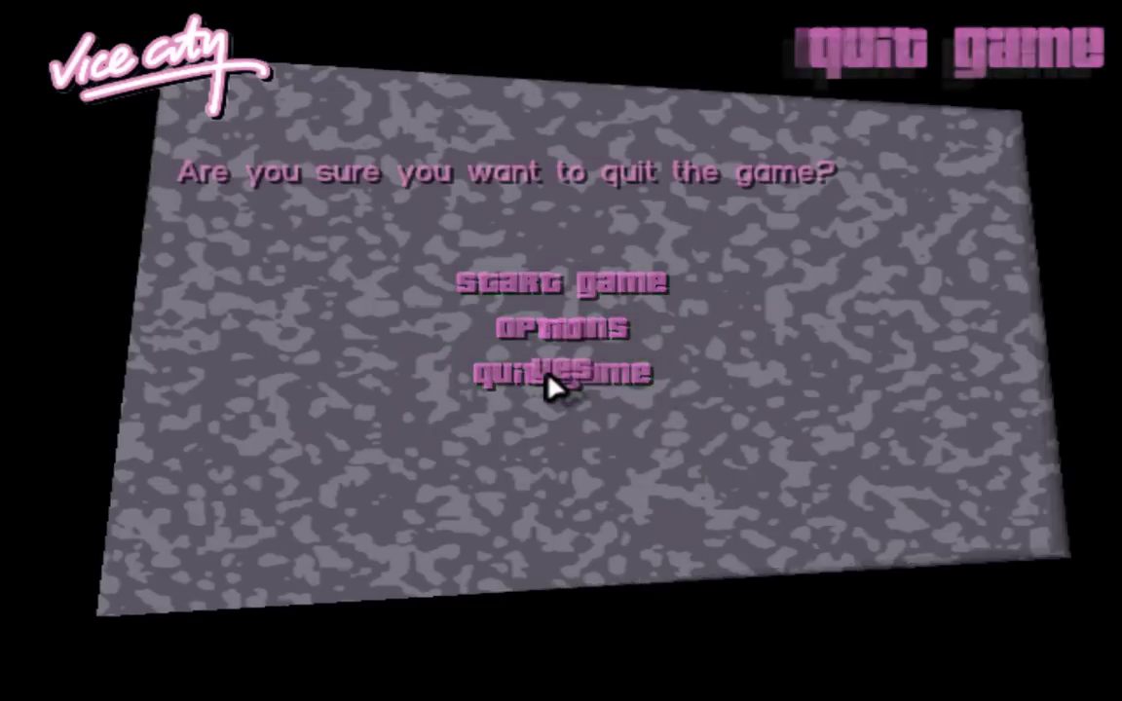
click(563, 385)
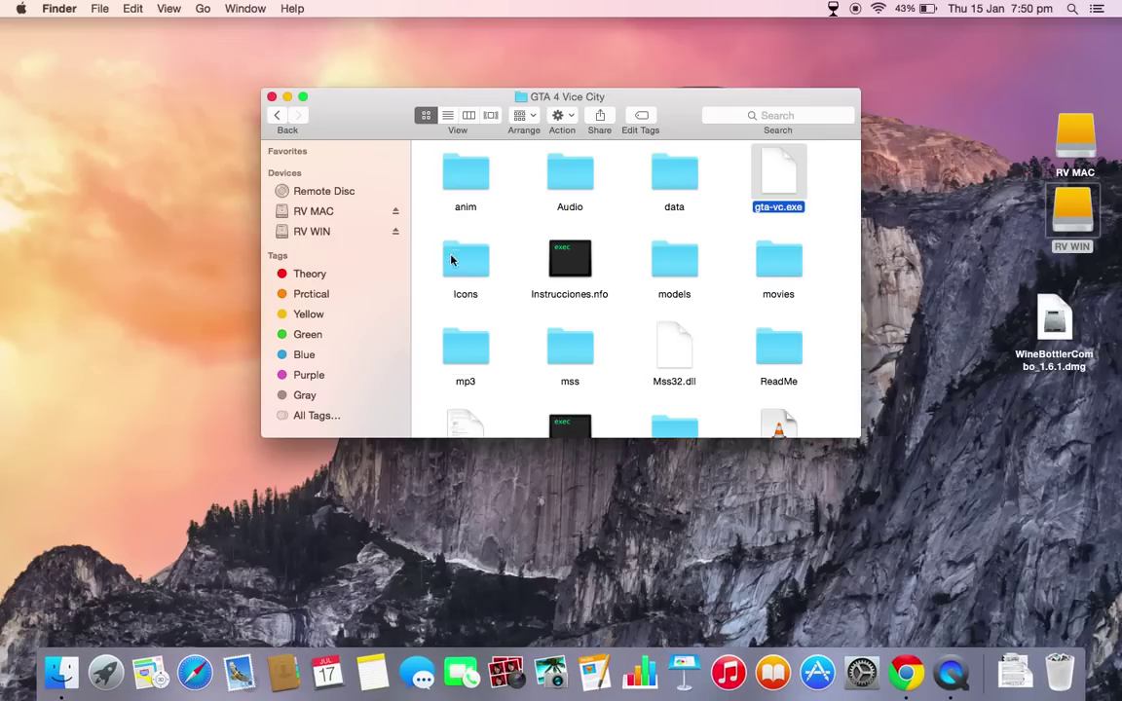
click(272, 96)
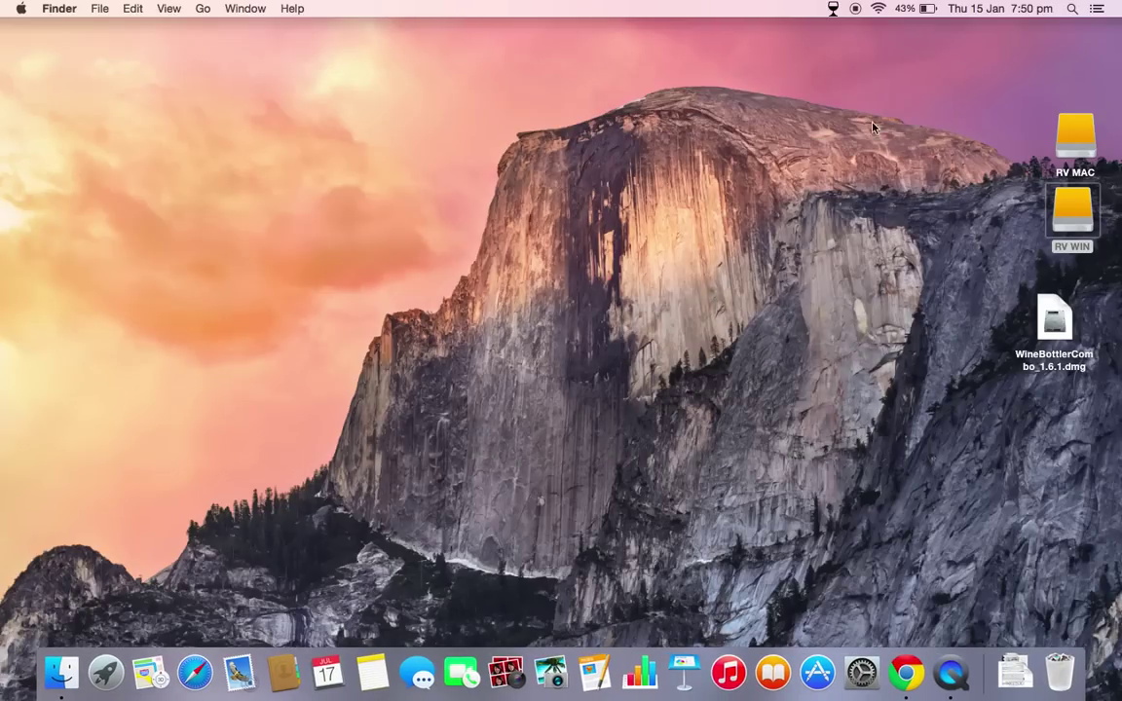
- Open the Call of Duty 4 - Modern Warfare folder inside the games folder on the RV MAC drive
click(1068, 153)
double_click(1067, 153)
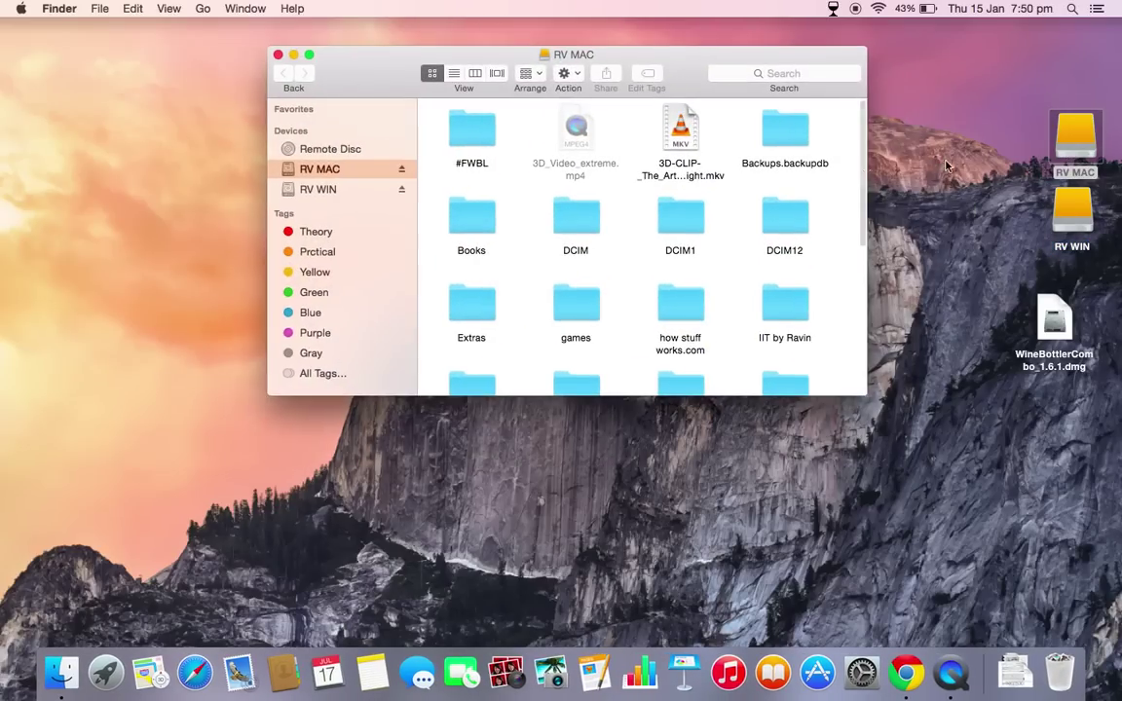
double_click(583, 308)
double_click(476, 137)
scroll(597, 303, down, 2)
scroll(597, 303, down, 1)
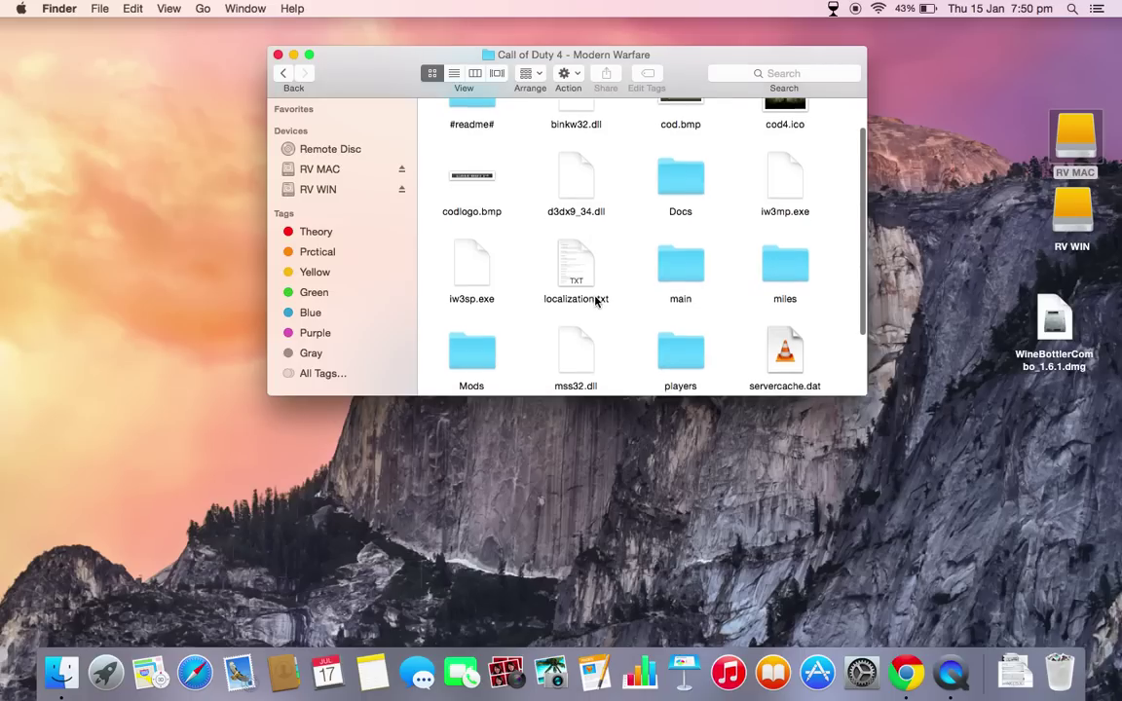
- Run iw3sp.exe directly in Wine and skip the intro to reach the Call of Duty 4 main menu
click(788, 172)
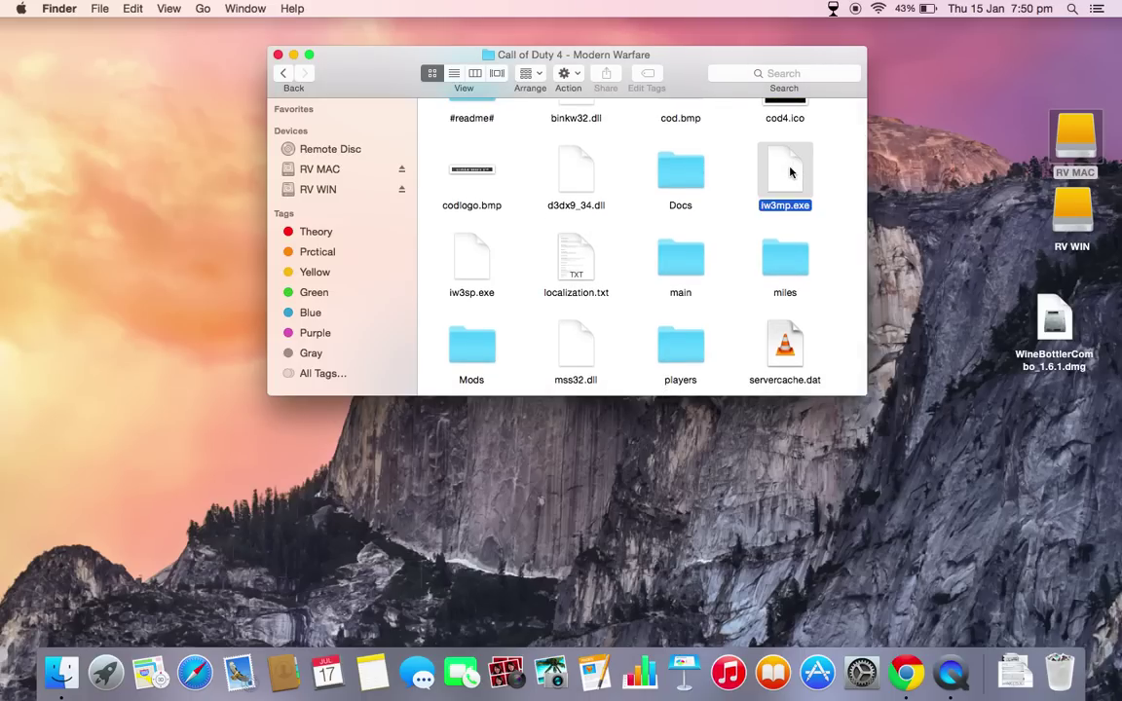
double_click(474, 271)
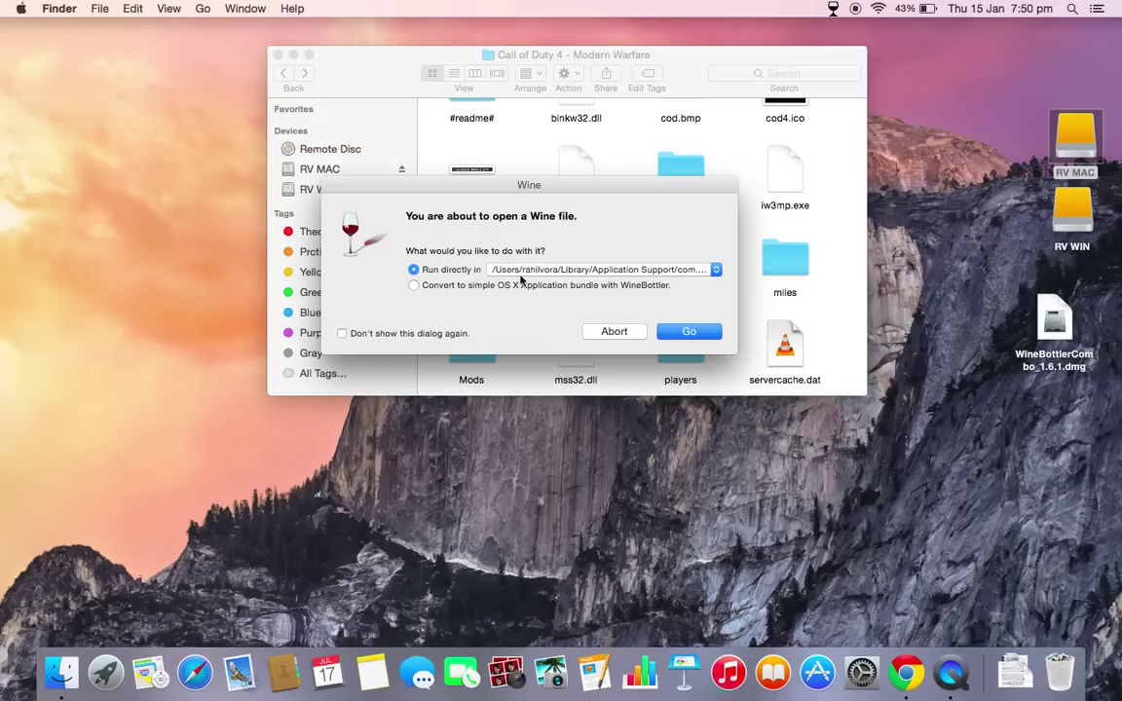
click(688, 332)
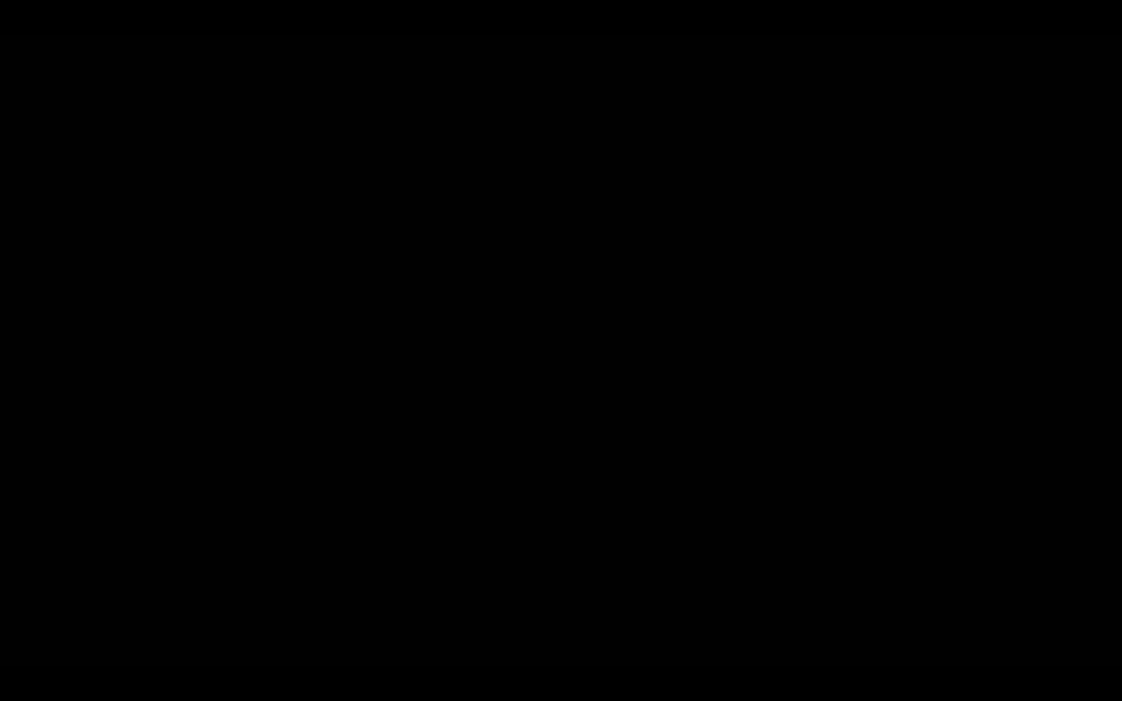
key(Escape)
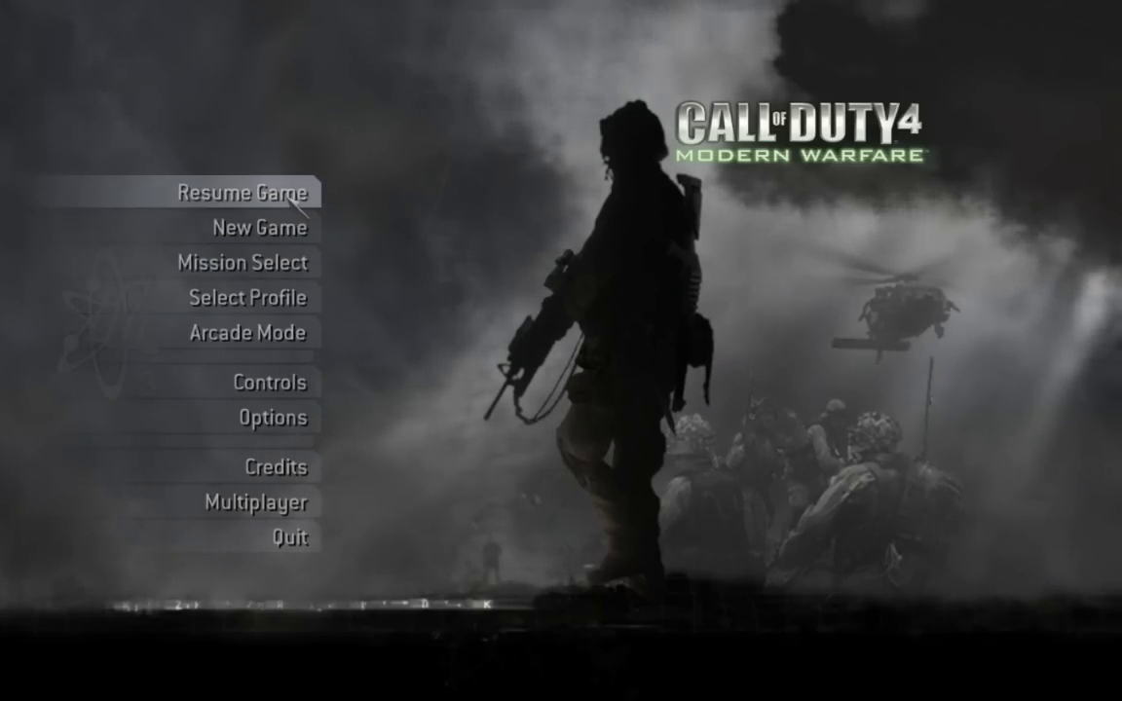
- Quit Call of Duty 4 and close its folder window
click(292, 542)
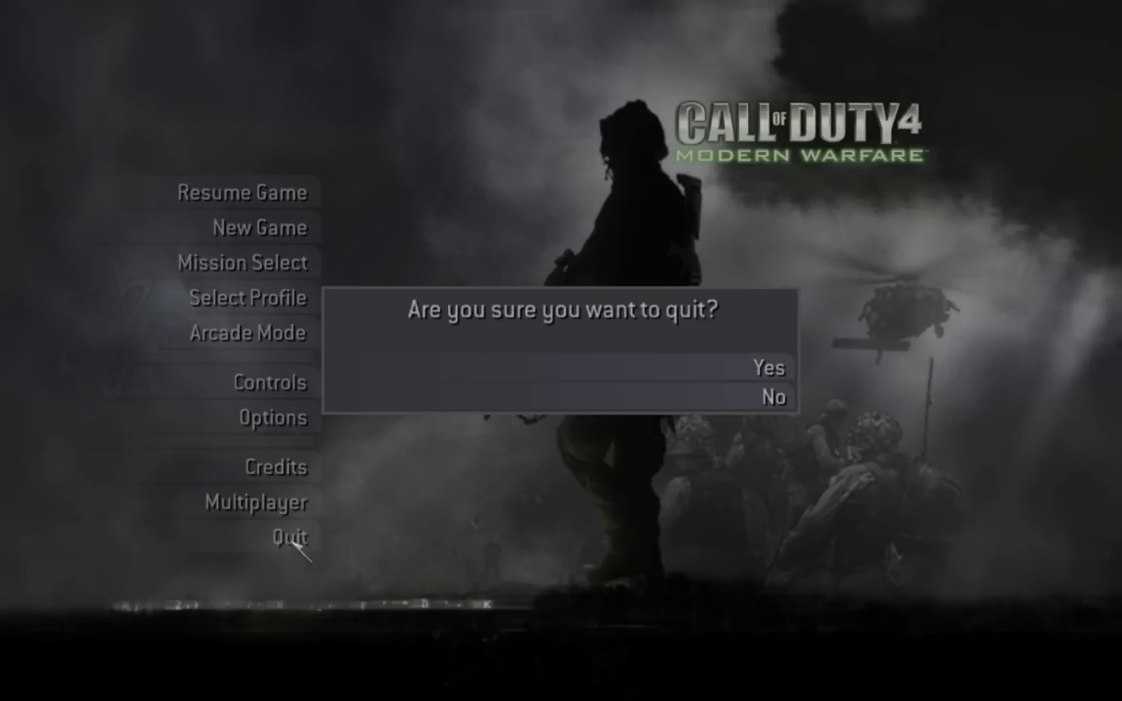
click(727, 362)
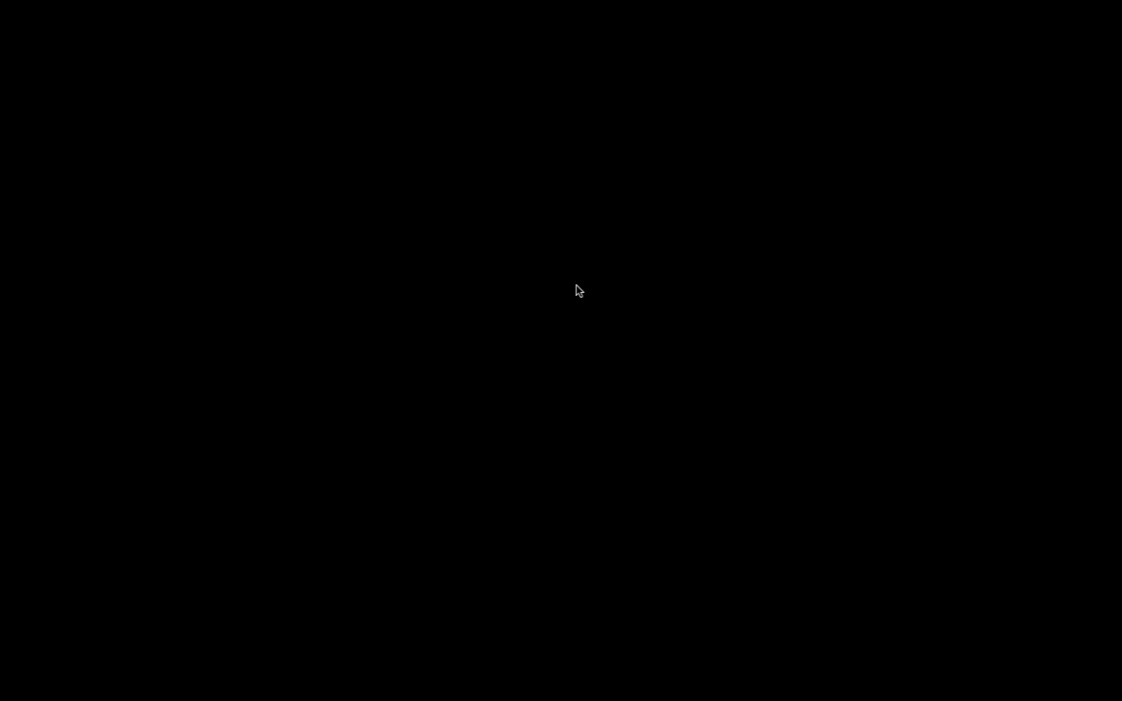
scroll(658, 307, down, 2)
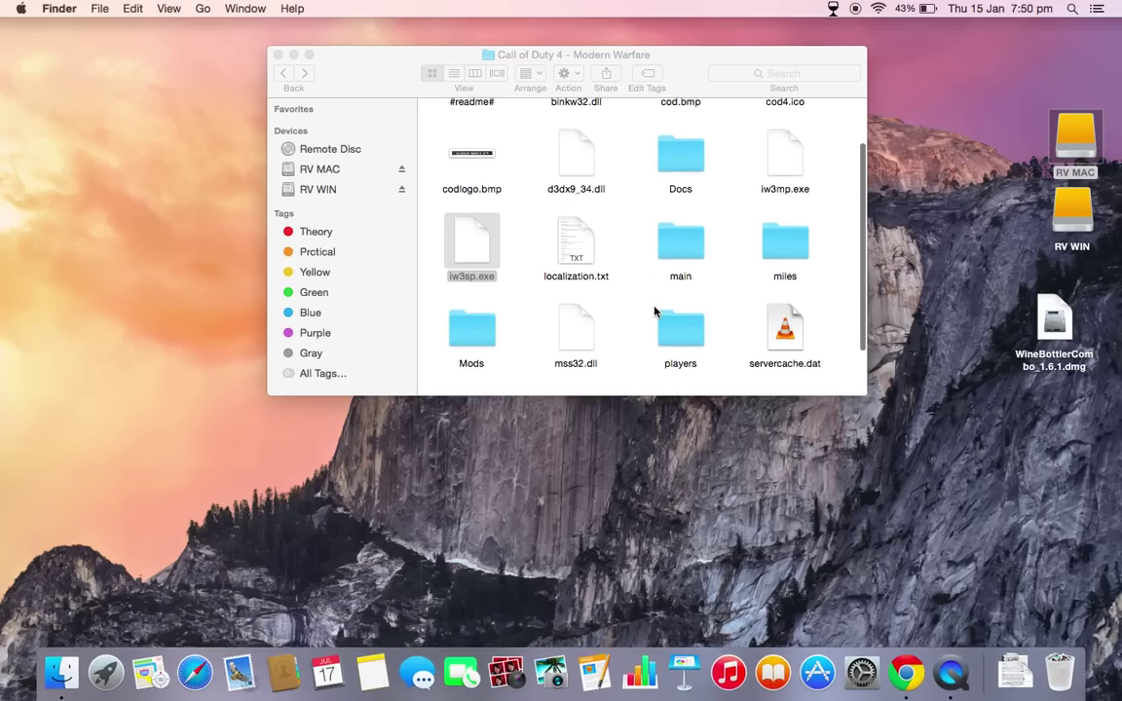
scroll(655, 312, down, 2)
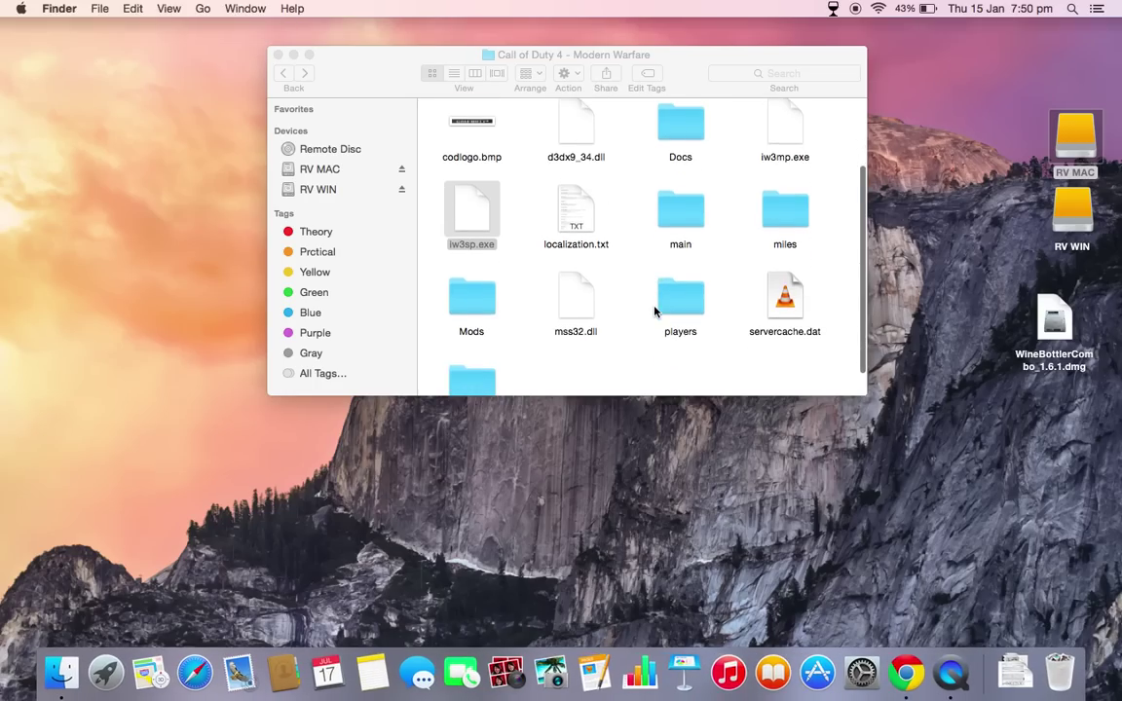
click(277, 55)
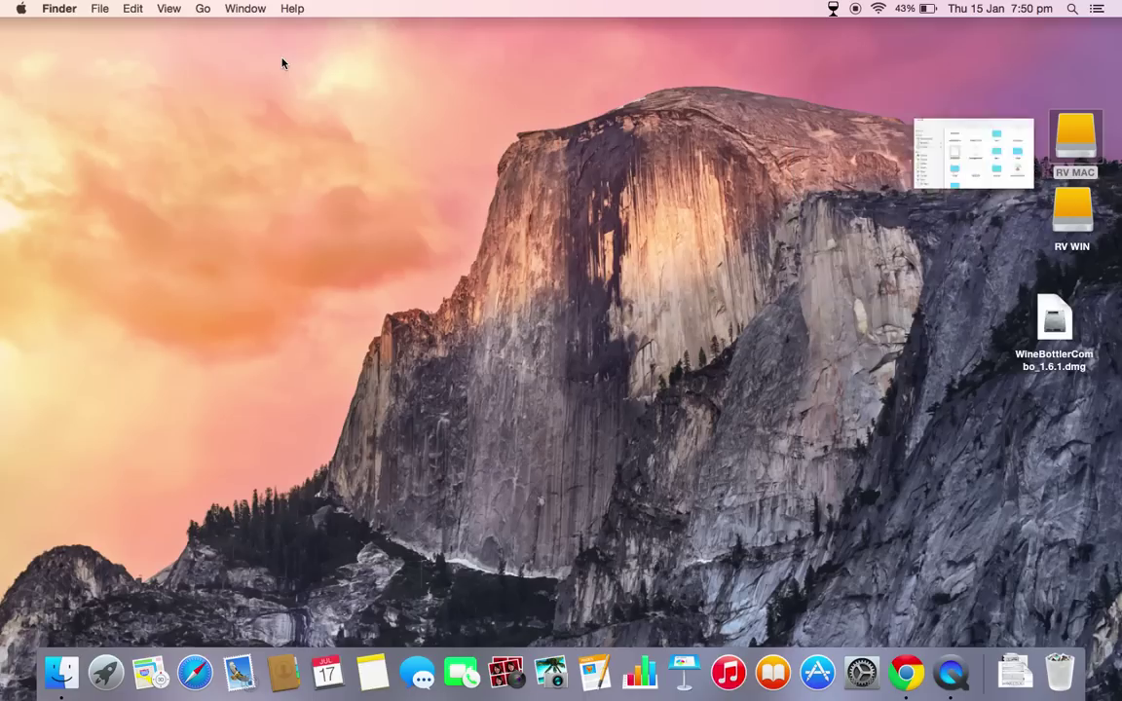
- Open the GTA 4 Vice City folder on the RV WIN drive again and look through its files
double_click(1072, 210)
scroll(599, 283, down, 1)
double_click(574, 233)
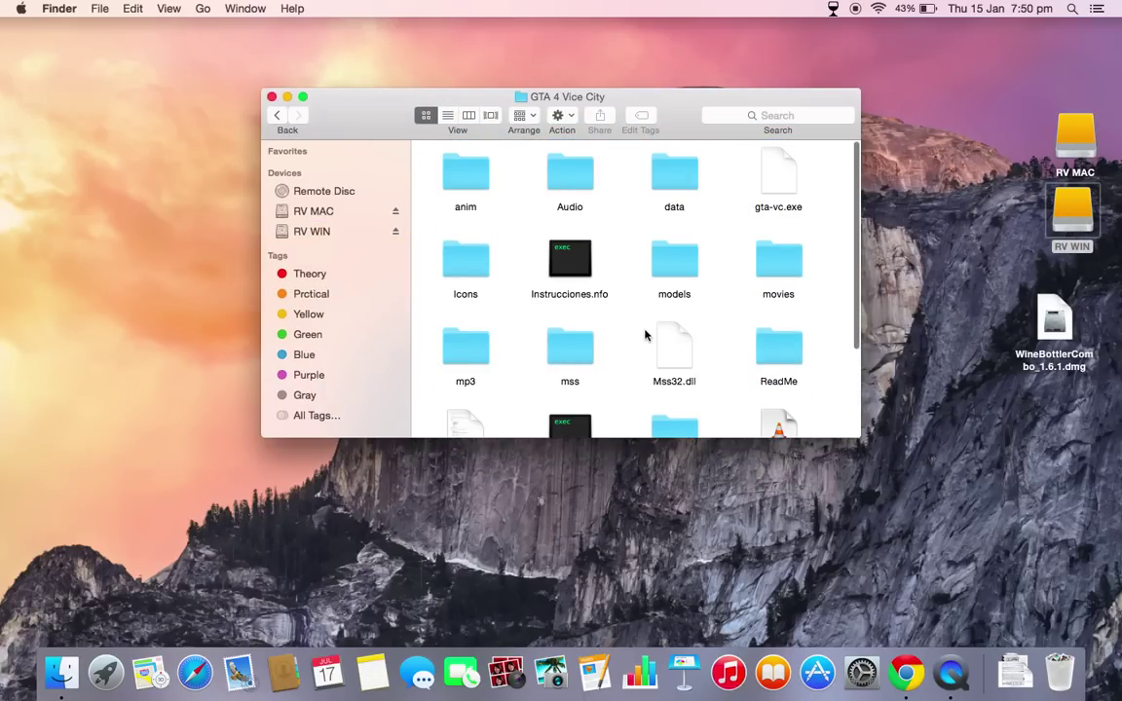
scroll(645, 334, down, 5)
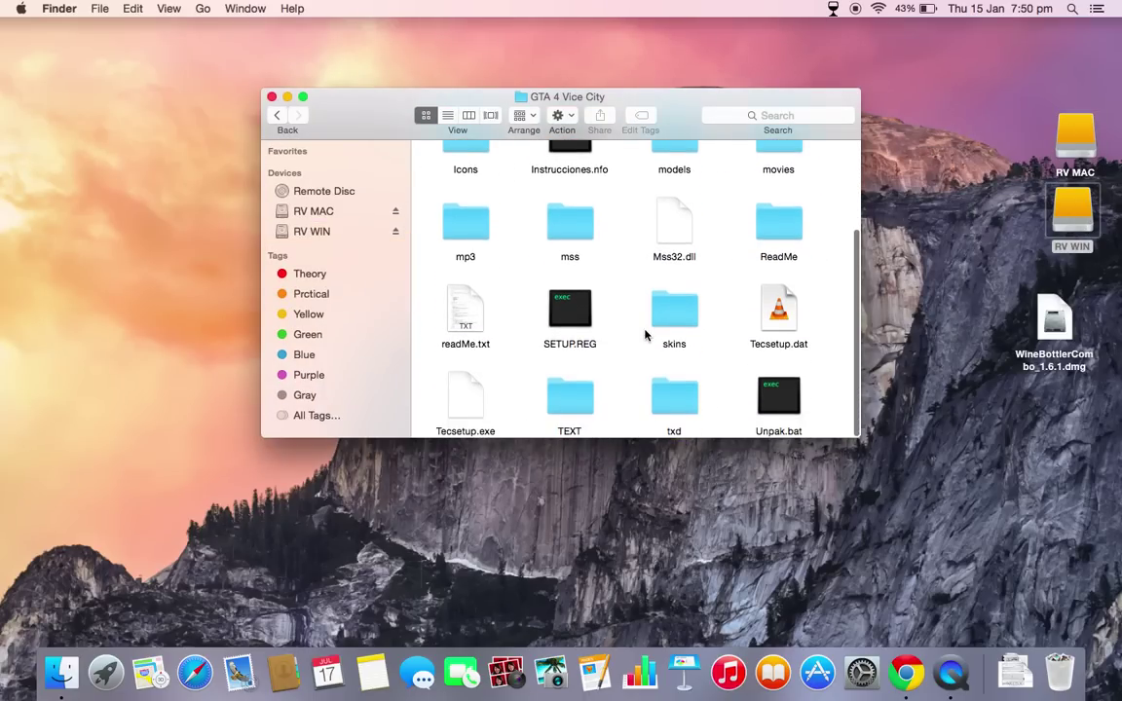
scroll(645, 334, up, 3)
scroll(645, 335, up, 2)
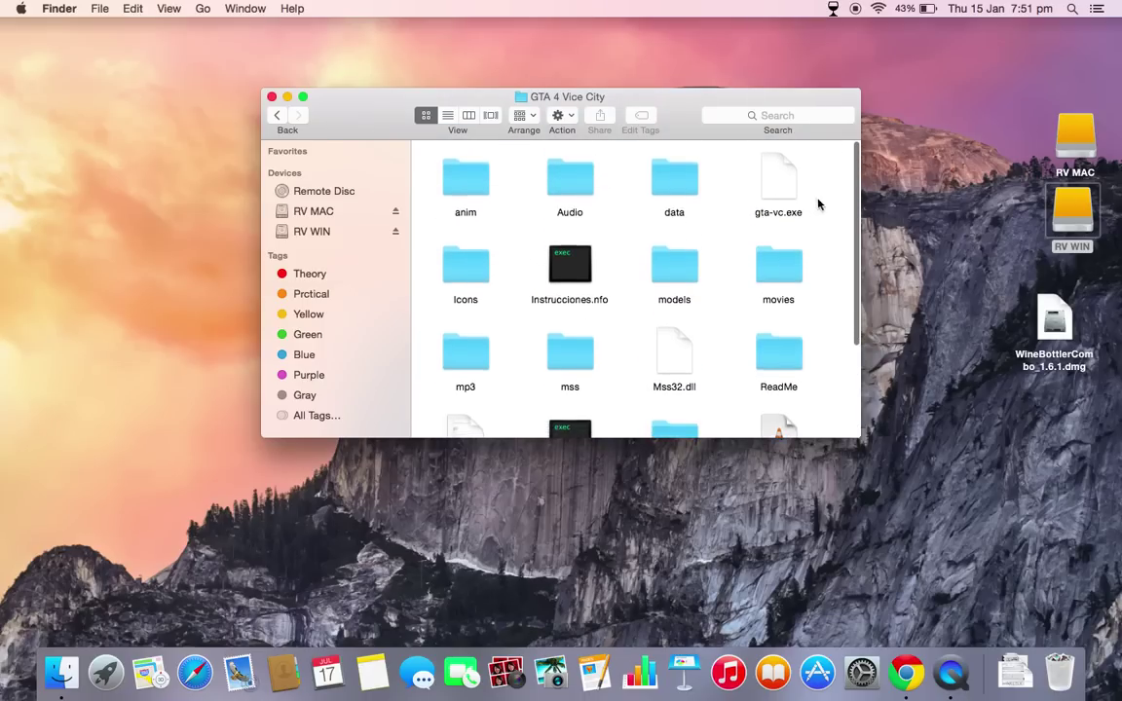
- Open gta-vc.exe with Wine, convert it to a simple OS X Application bundle with WineBottler, and bring the WineBottler window forward
double_click(778, 173)
click(541, 286)
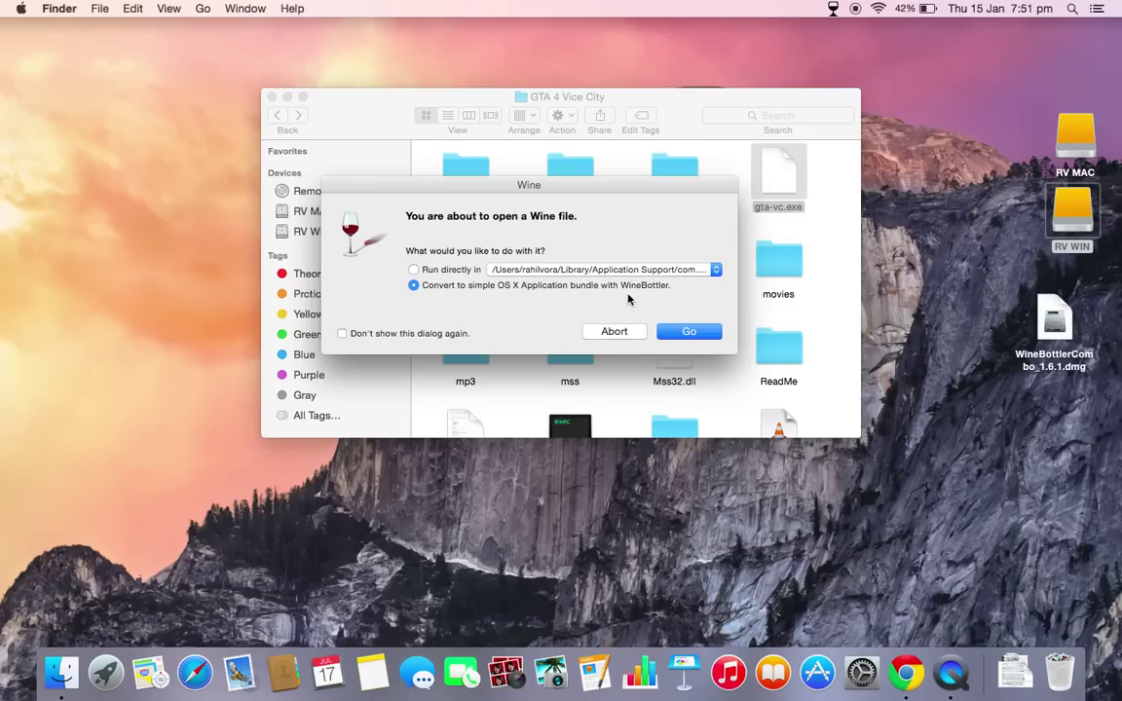
click(687, 332)
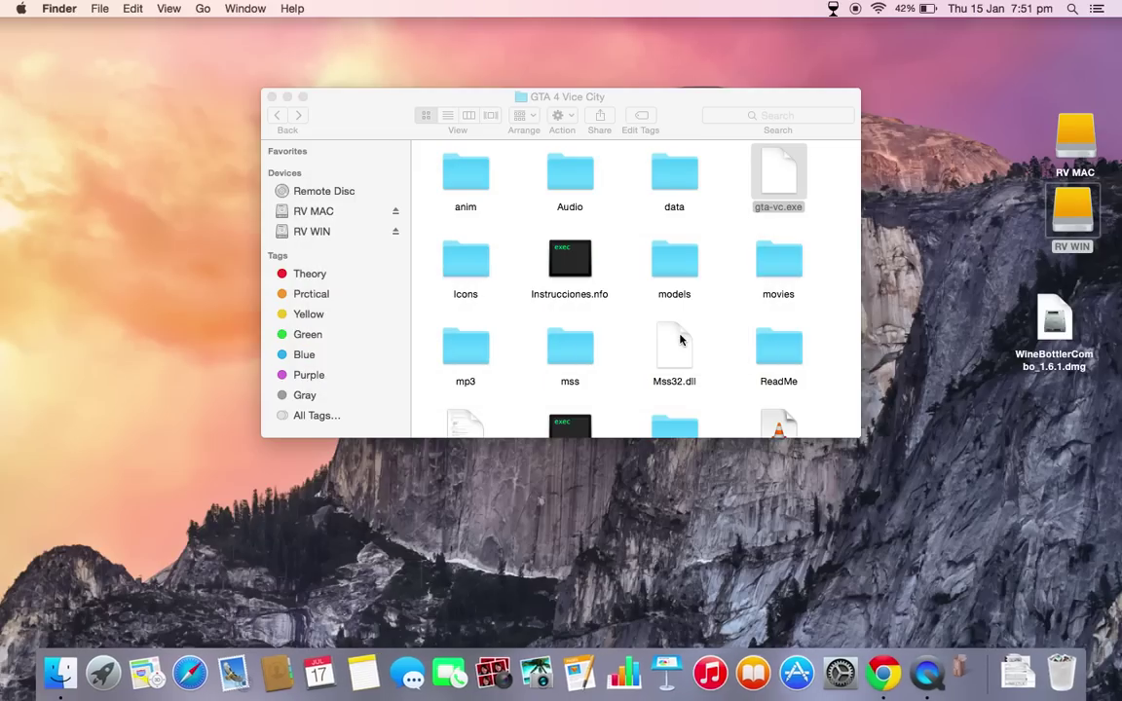
click(703, 246)
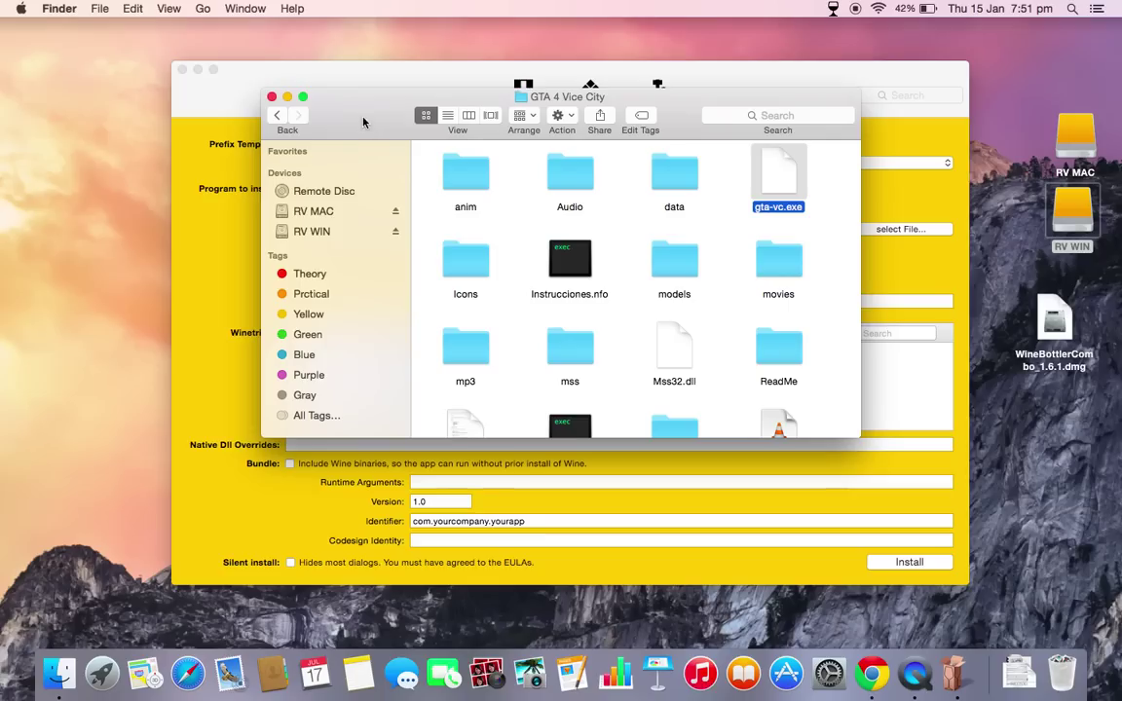
click(351, 79)
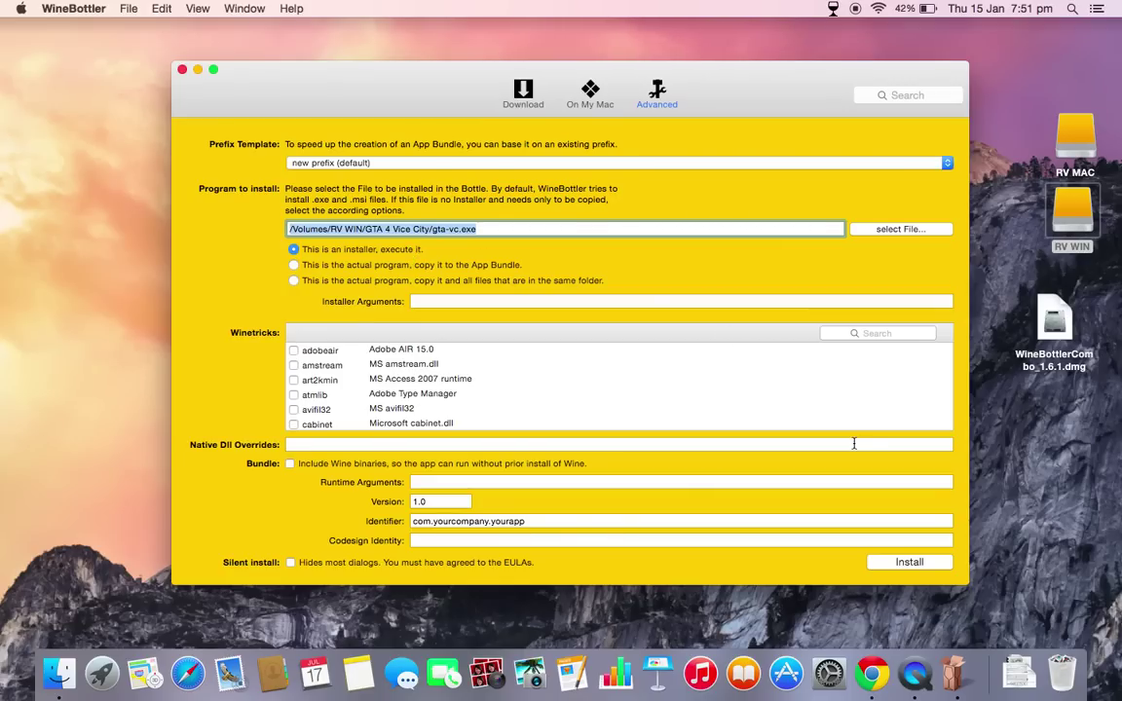
- Set gta-vc.exe as the actual program copied with all files in the same folder, and start the WineBottler install
click(334, 282)
click(508, 229)
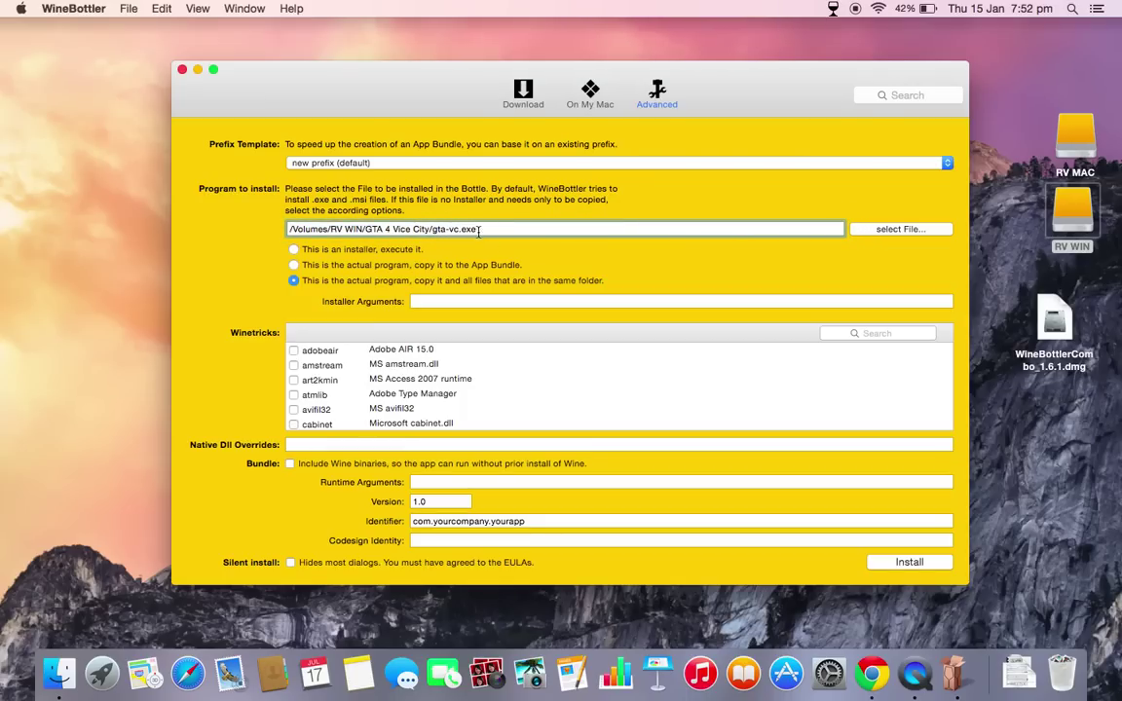
click(897, 565)
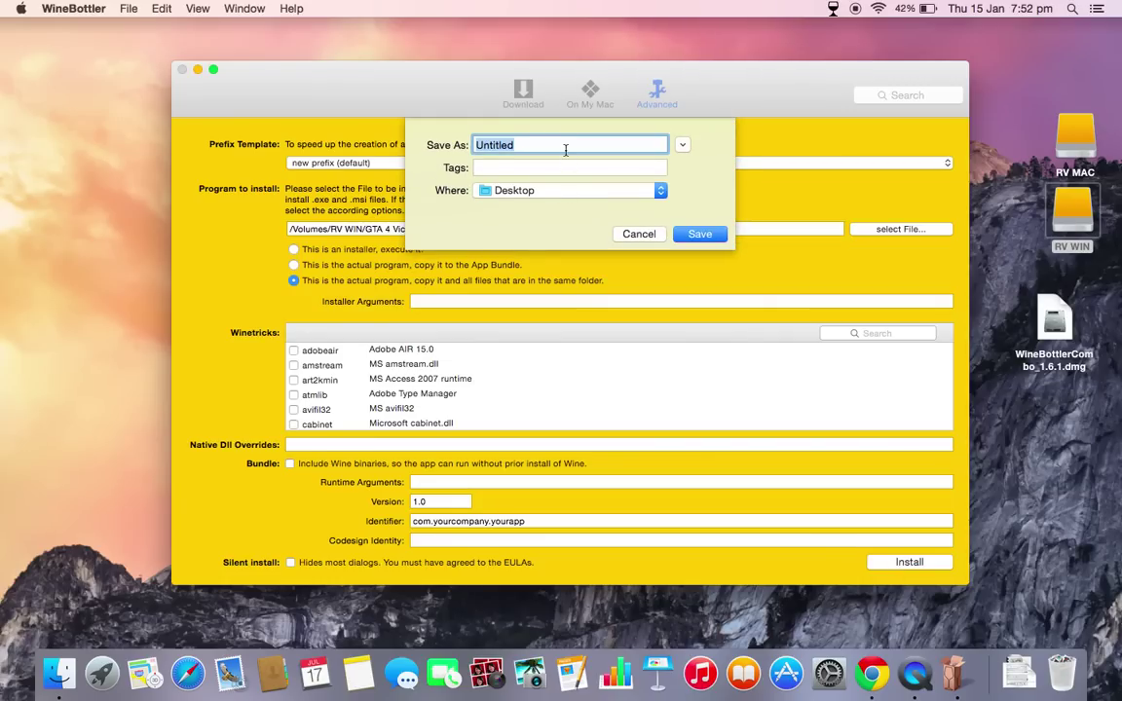
- Save the converted application as GTA on the Desktop and acknowledge the finished prefix creation
text(GTA)
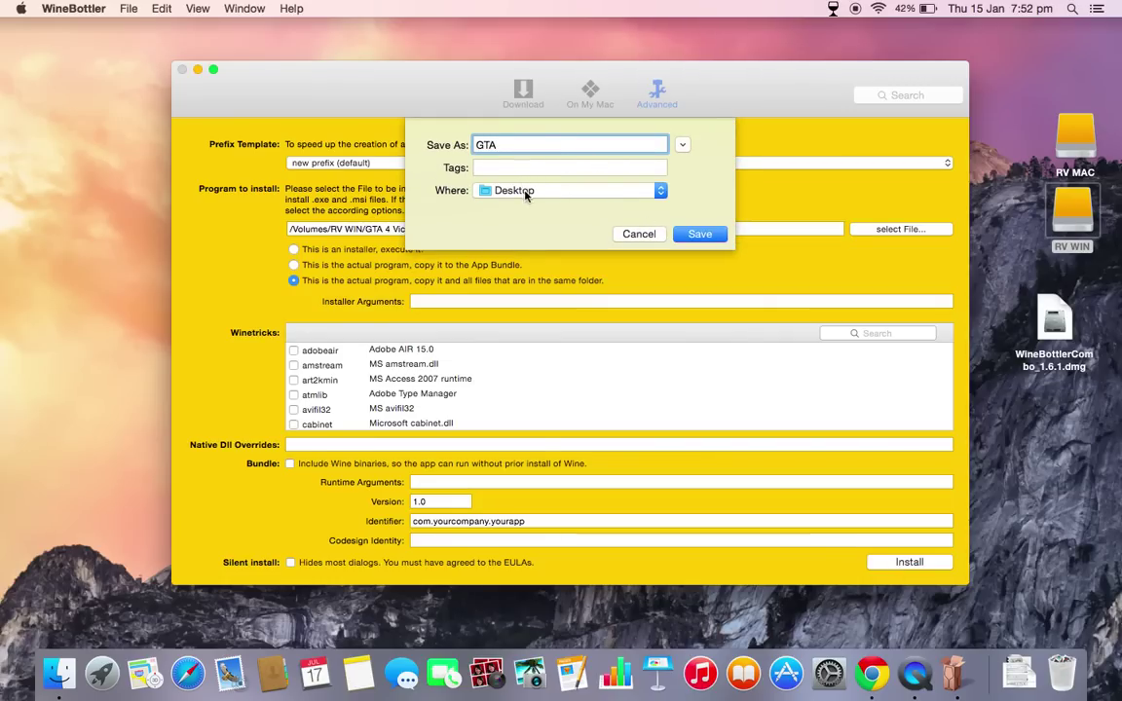
click(687, 234)
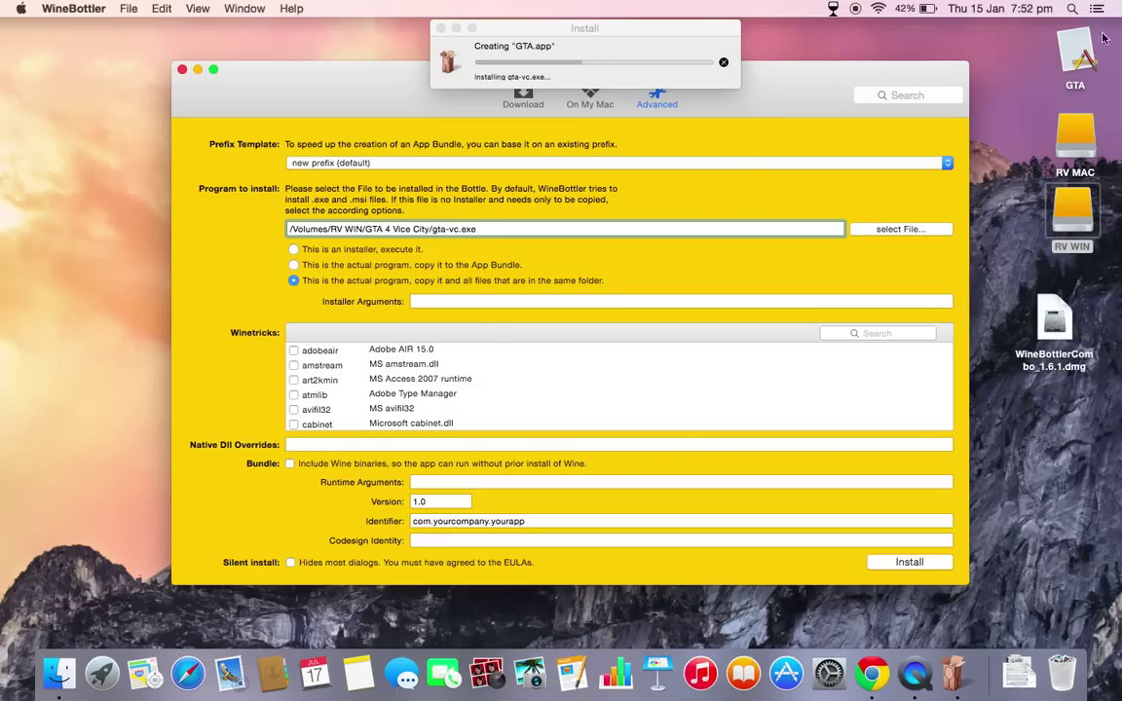
click(534, 45)
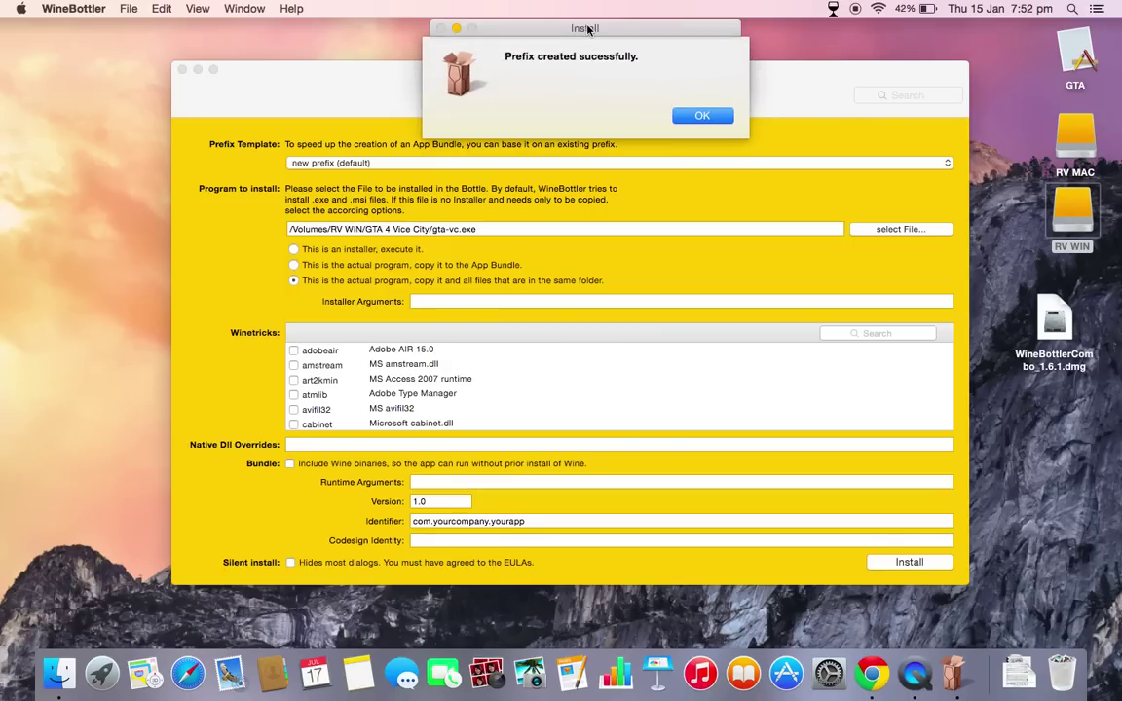
click(702, 116)
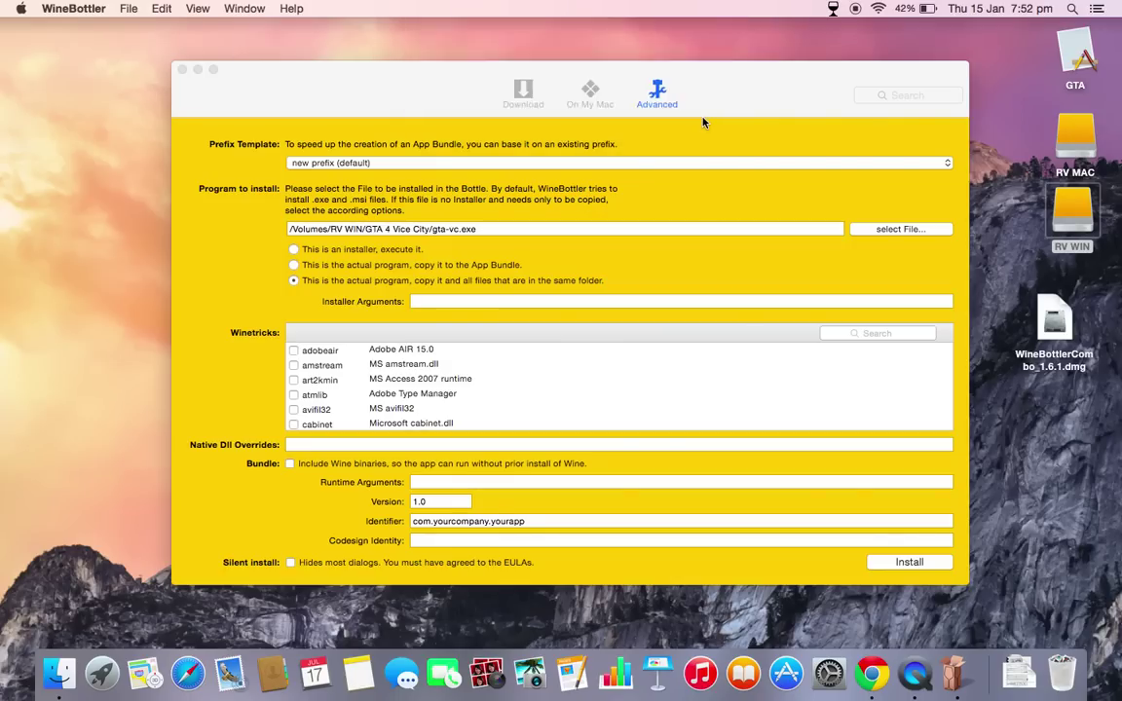
- Close the WineBottler window and quit WineBottler
click(182, 70)
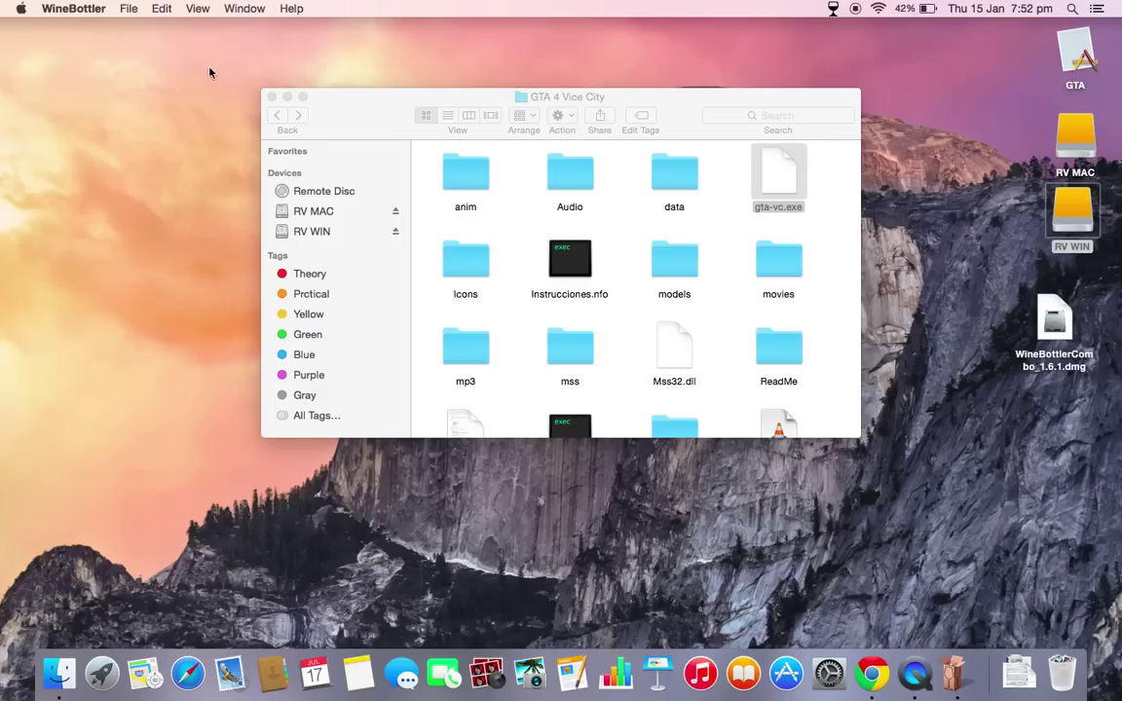
right_click(954, 672)
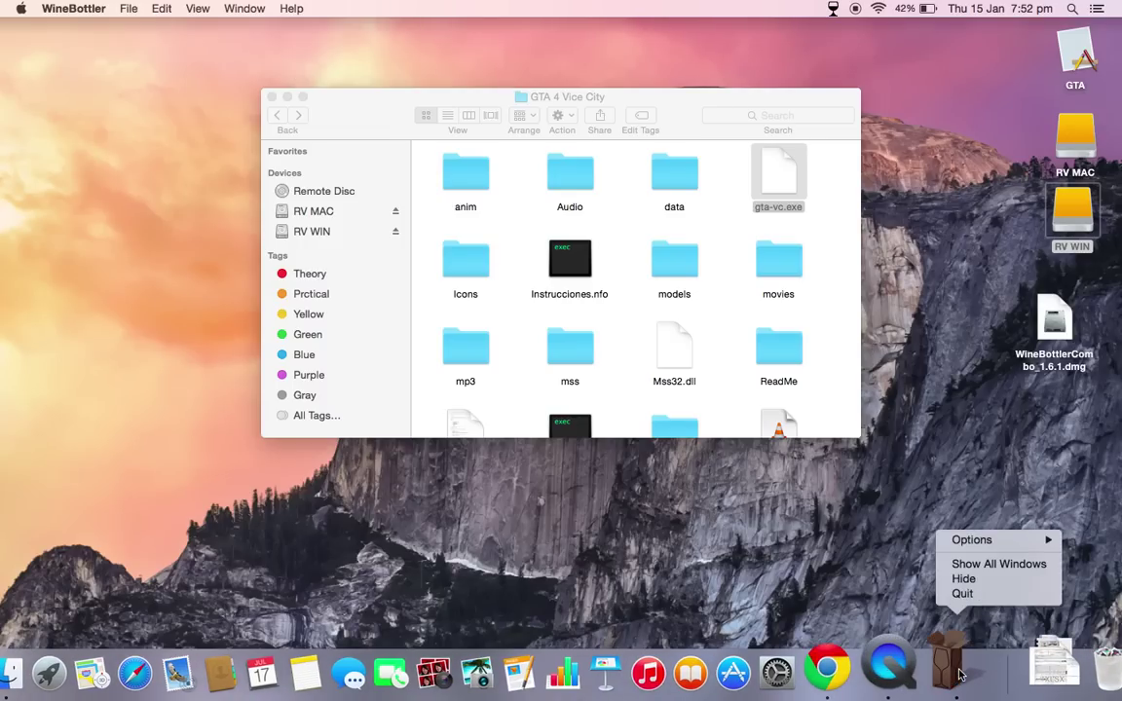
click(962, 593)
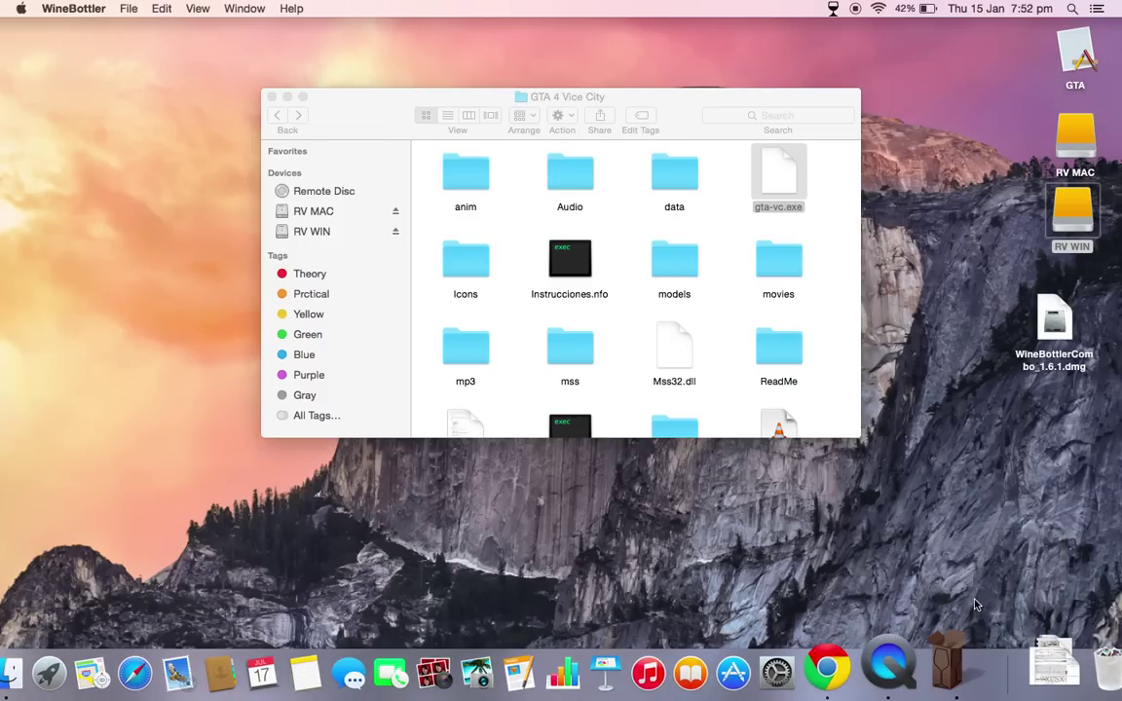
click(833, 7)
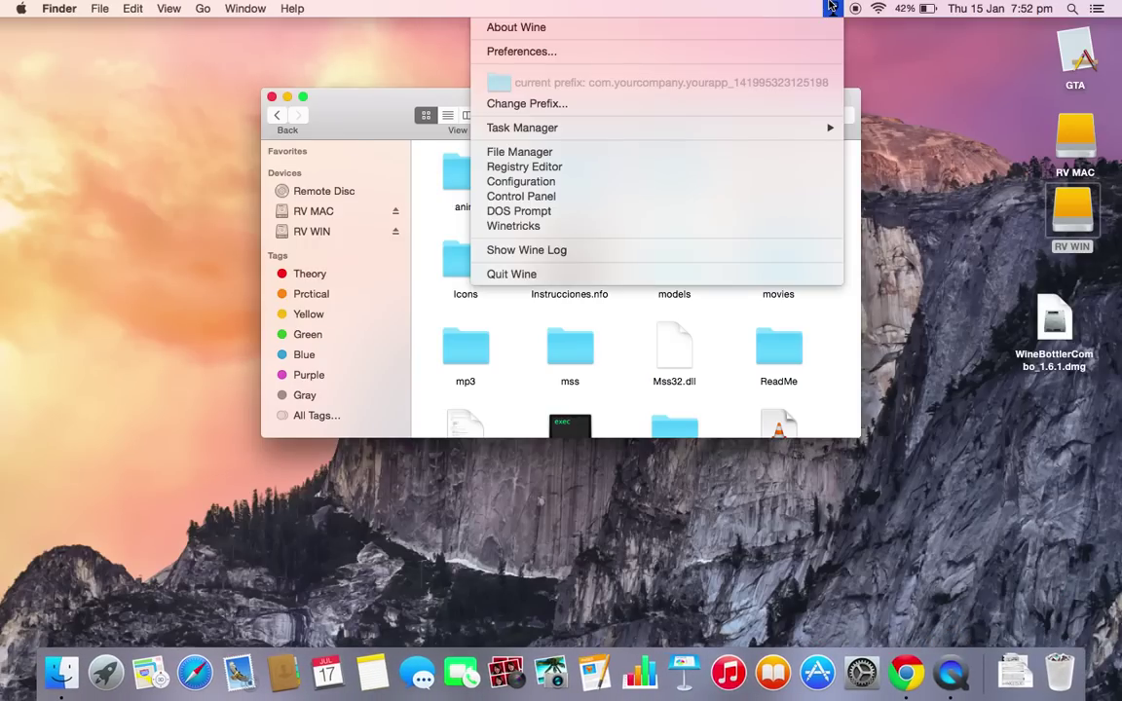
click(830, 6)
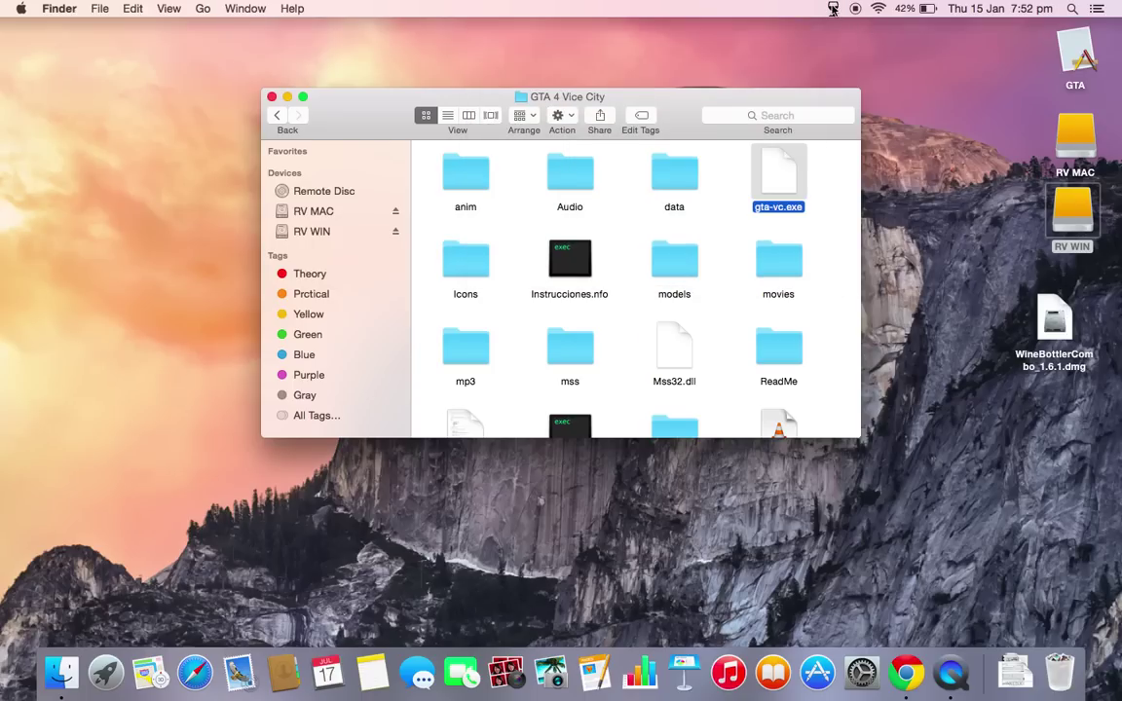
scroll(647, 373, down, 1)
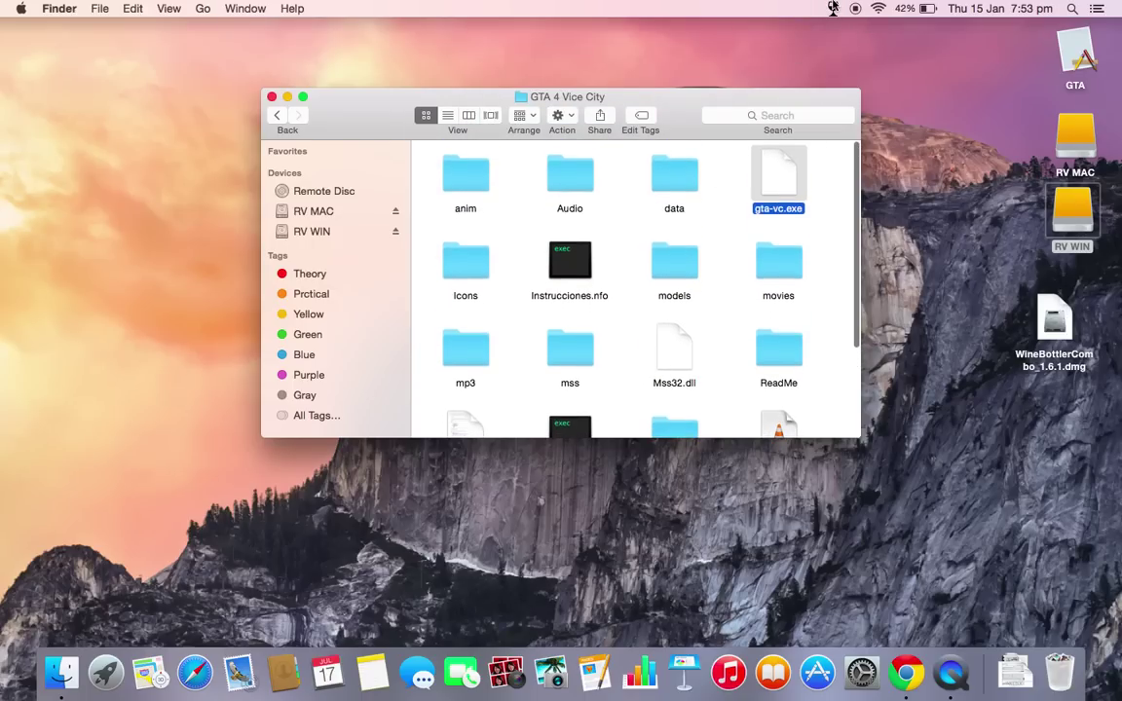
click(833, 8)
scroll(834, 302, down, 3)
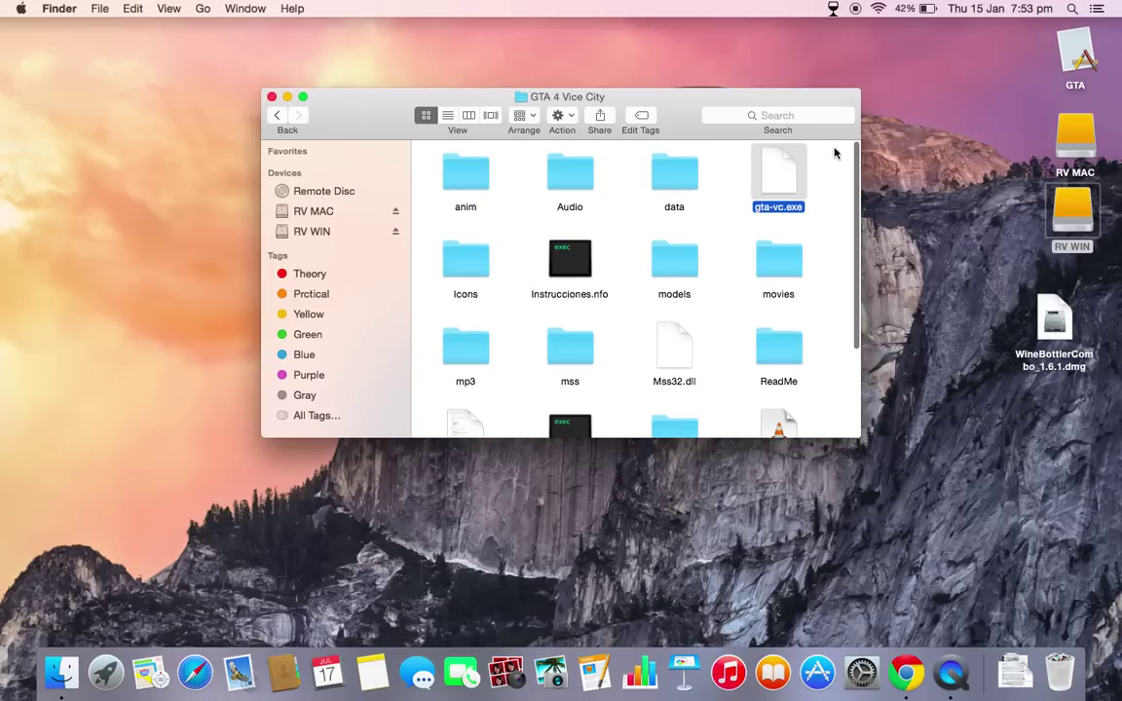
- Test the GTA app from the desktop, quitting from its main menu, and close the GTA 4 Vice City folder window
double_click(1077, 61)
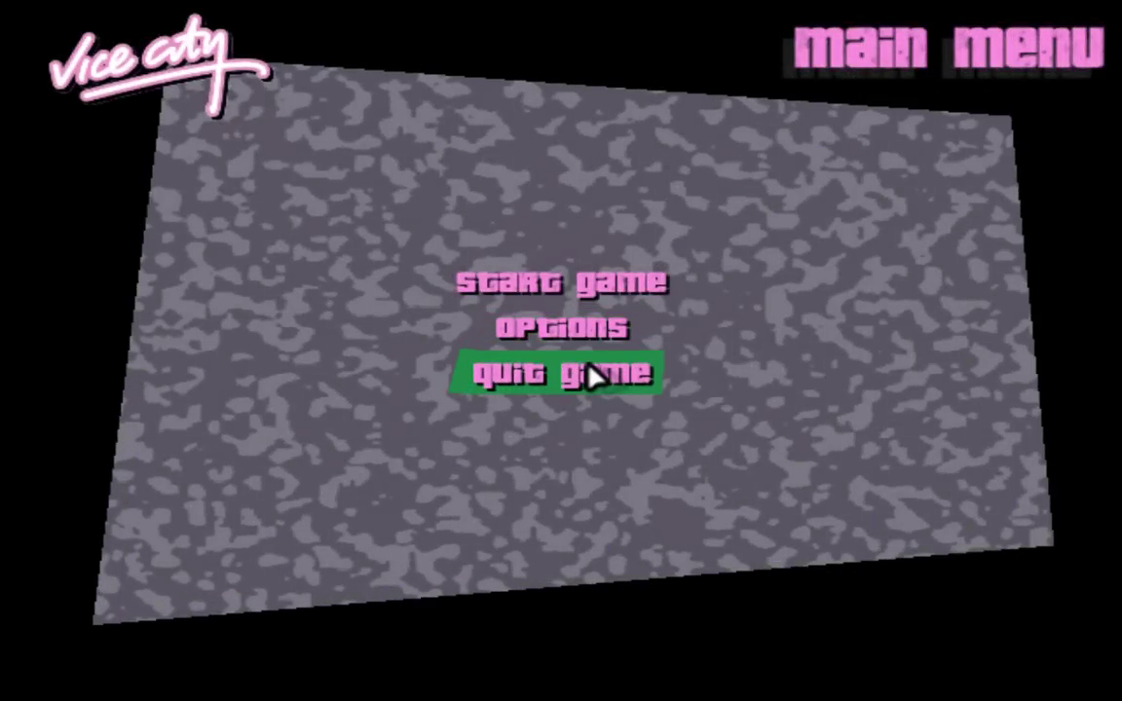
click(588, 374)
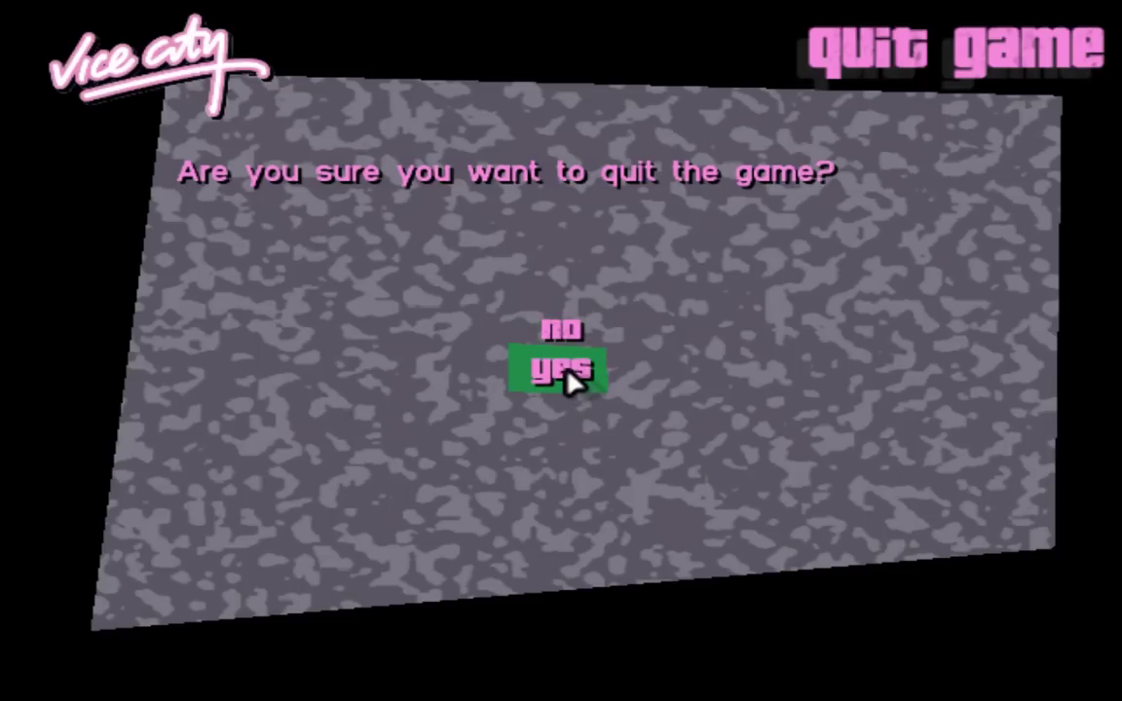
click(565, 374)
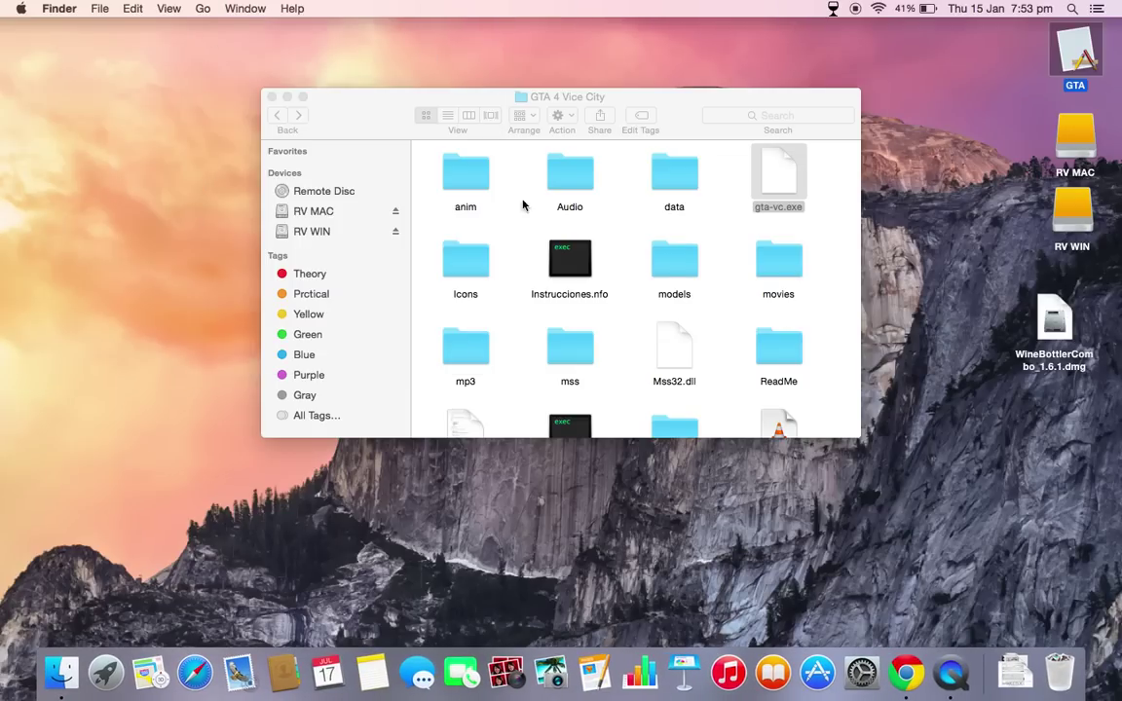
scroll(555, 234, down, 5)
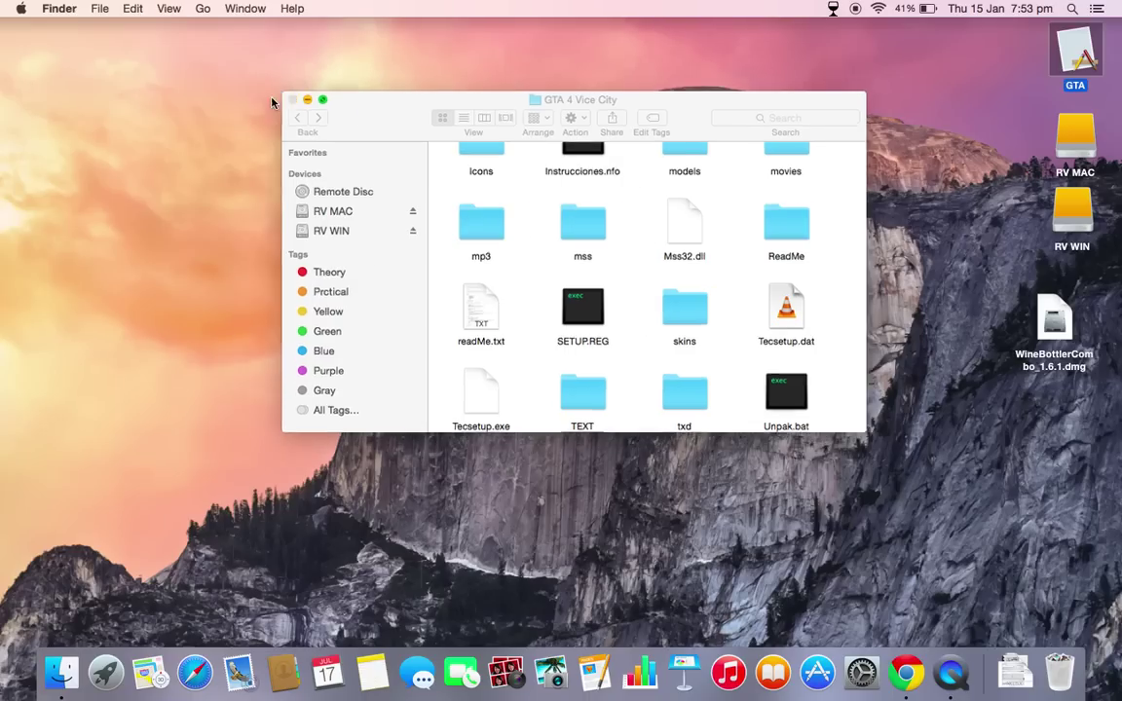
click(273, 98)
- Switch to Chrome, view the WineBottler versions offered on winebottler.kronenberg.org, and close the browser window
click(906, 666)
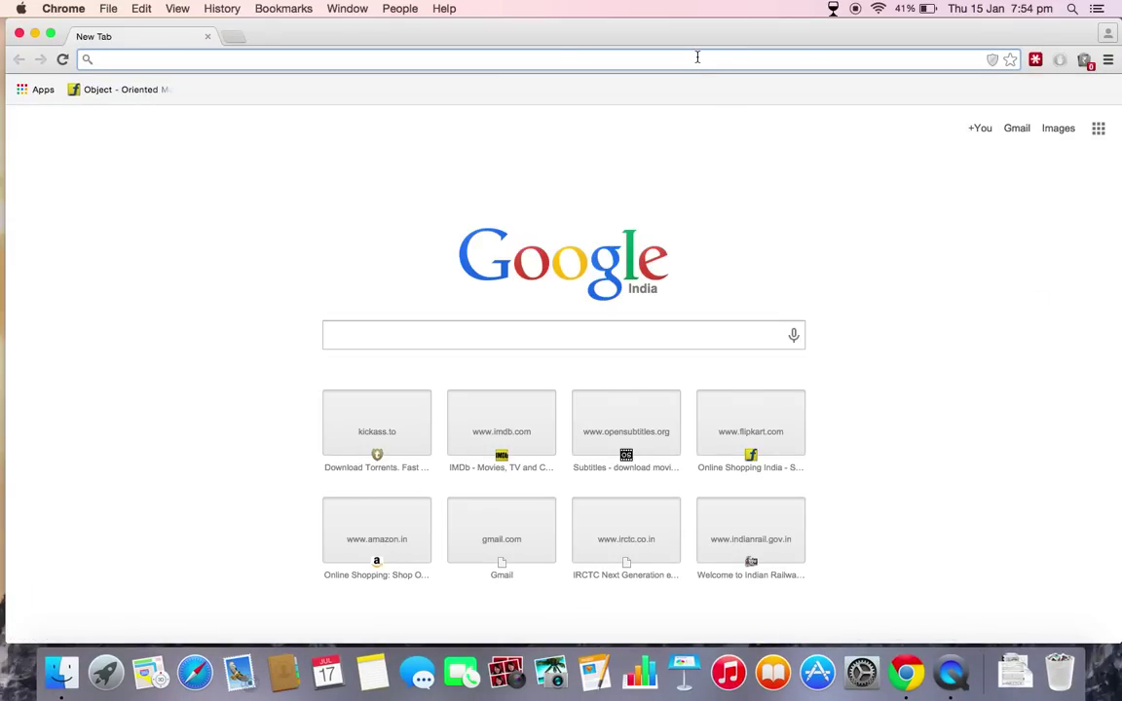
drag(684, 43, 682, 40)
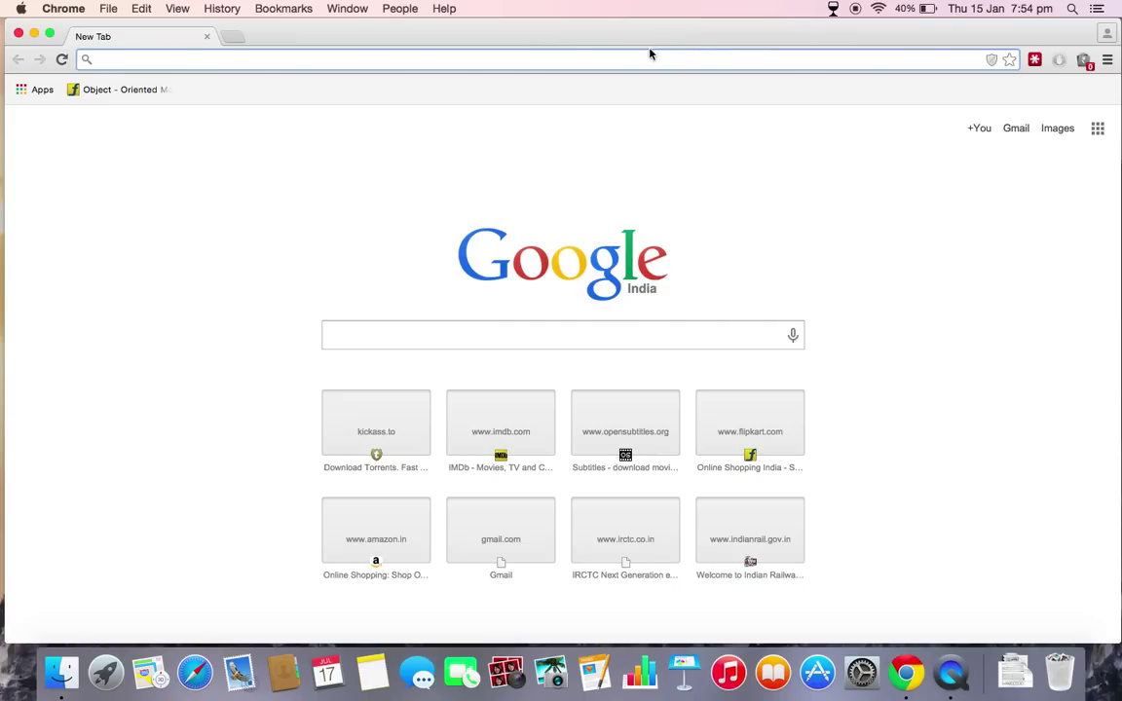
text(w)
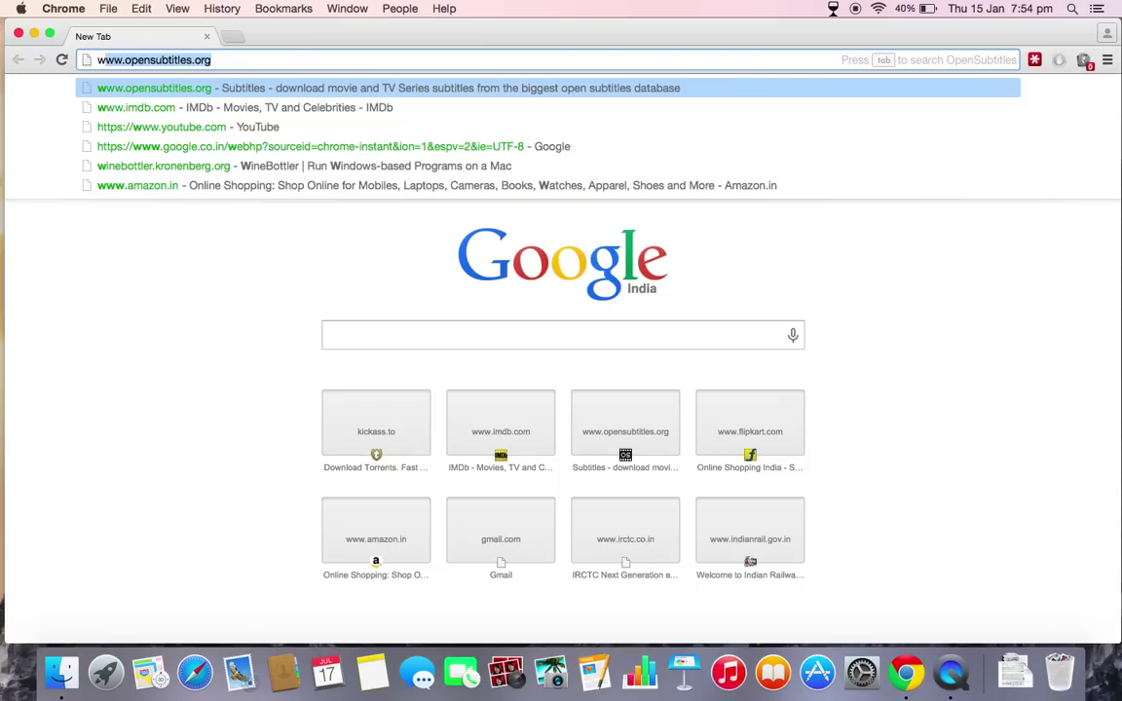
text(in)
key(Return)
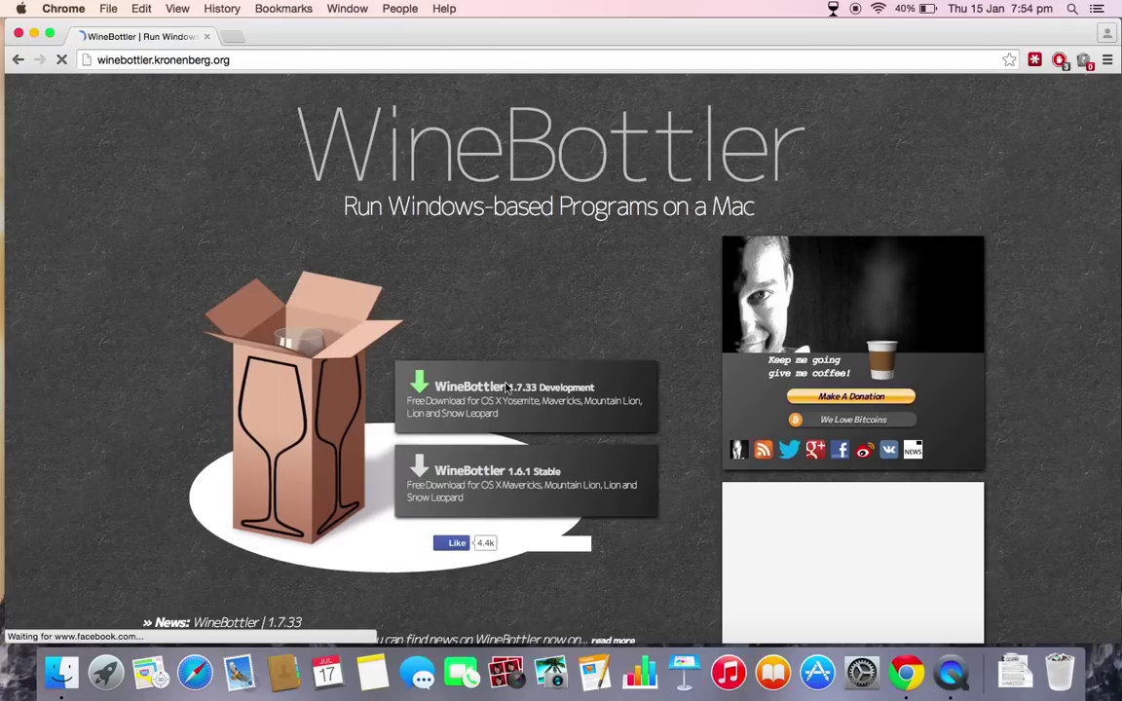
scroll(594, 409, down, 2)
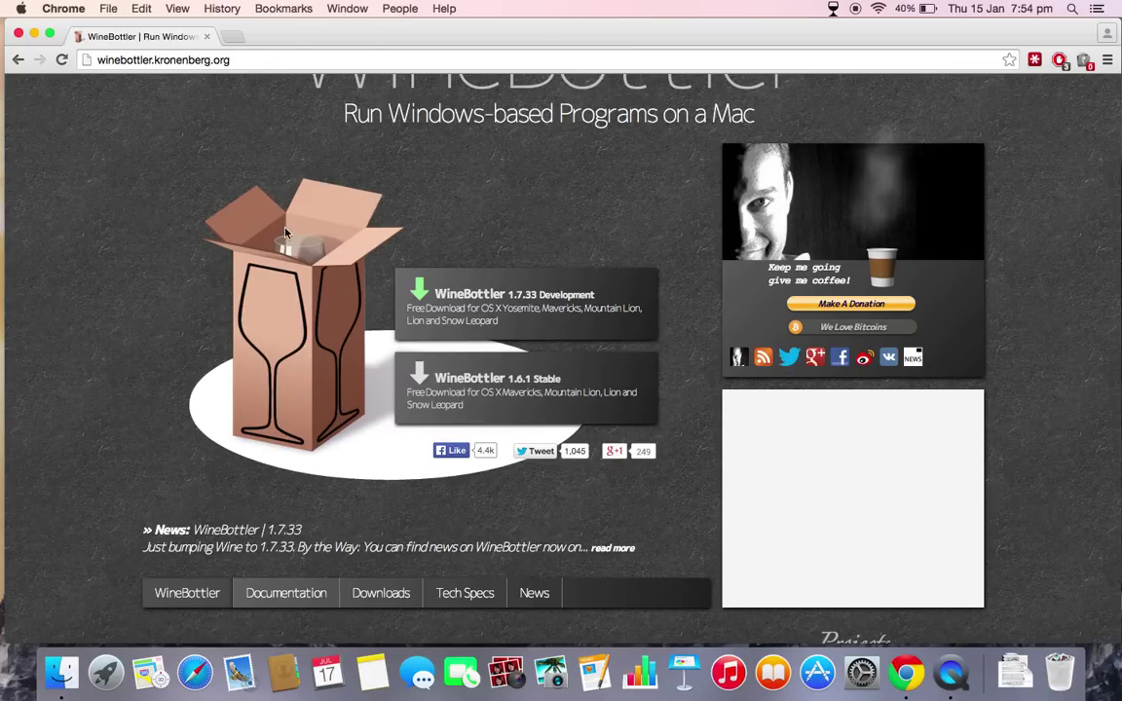
click(18, 34)
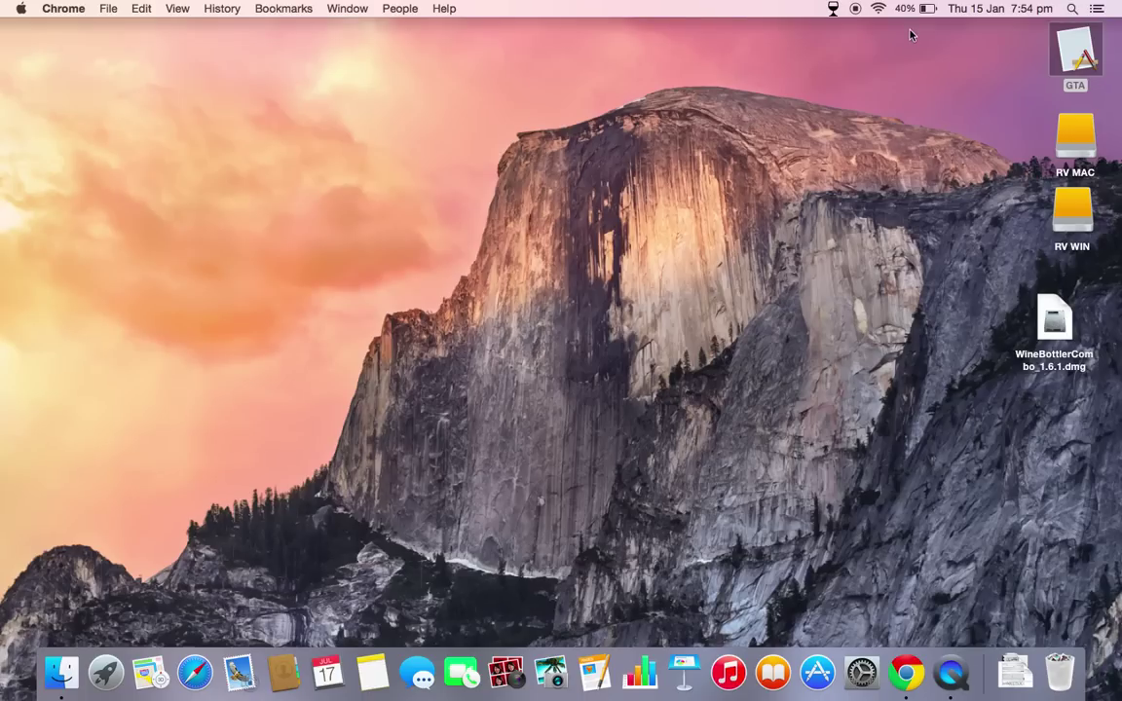
- Quit Wine and confirm terminating all running Windows programs
click(833, 7)
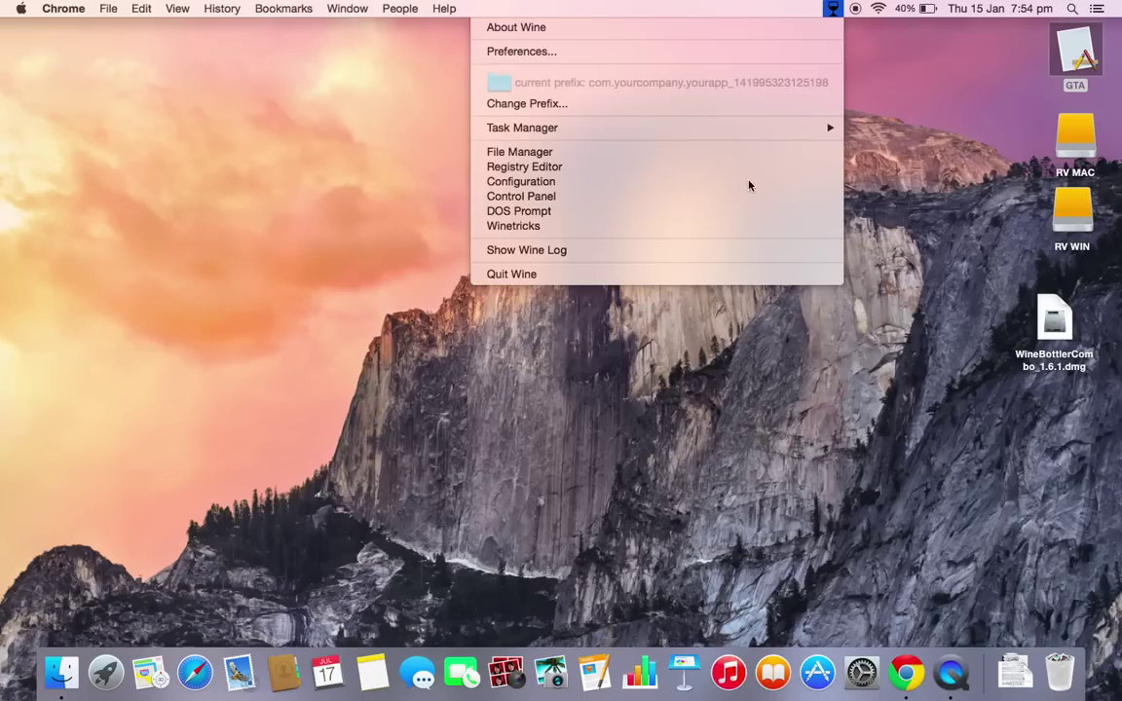
click(710, 275)
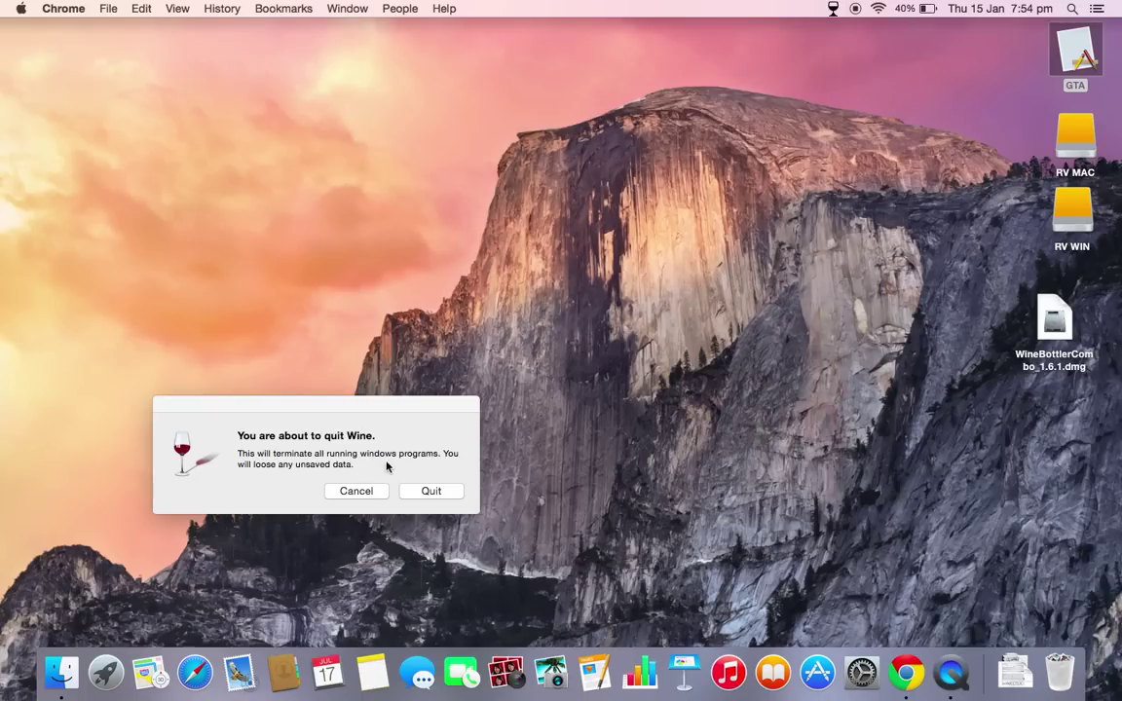
click(424, 491)
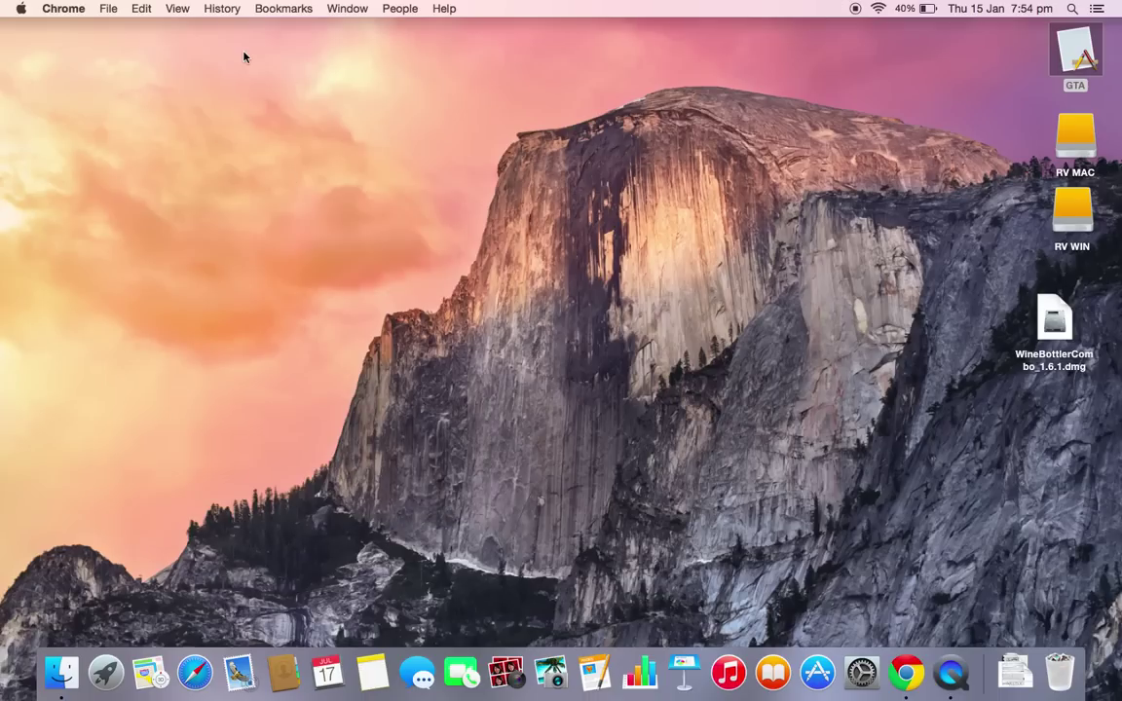
- Move Wine and WineBottler from the Applications folder to the Trash and close the folder window
click(188, 70)
click(203, 8)
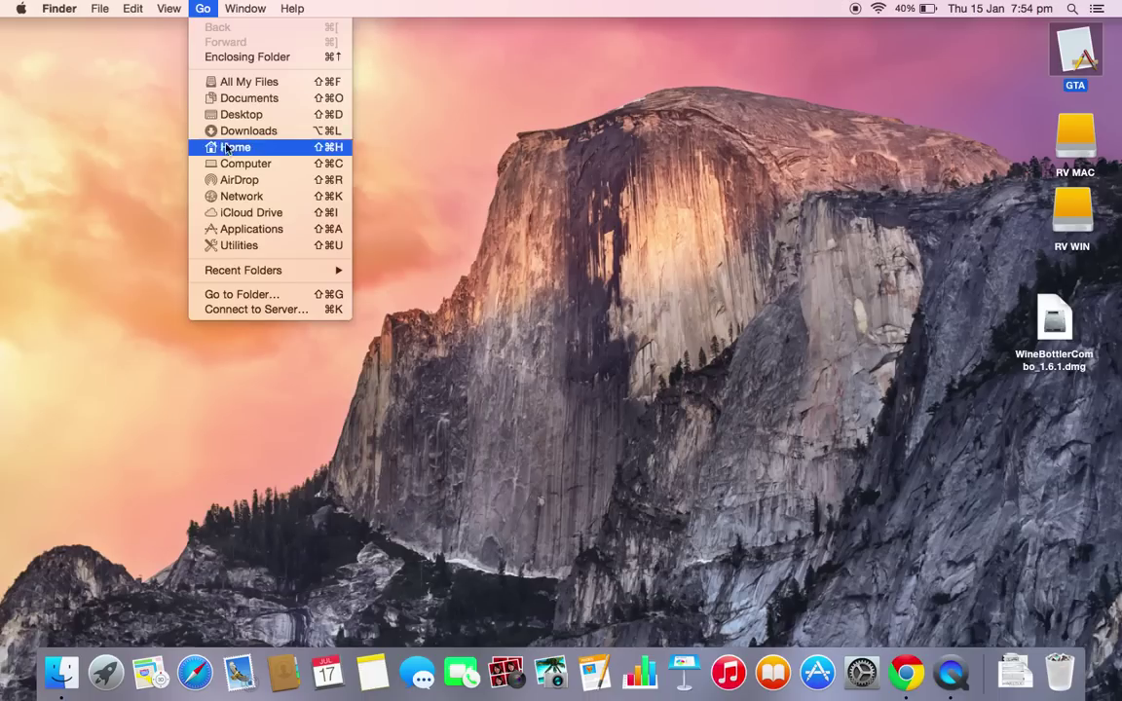
click(249, 229)
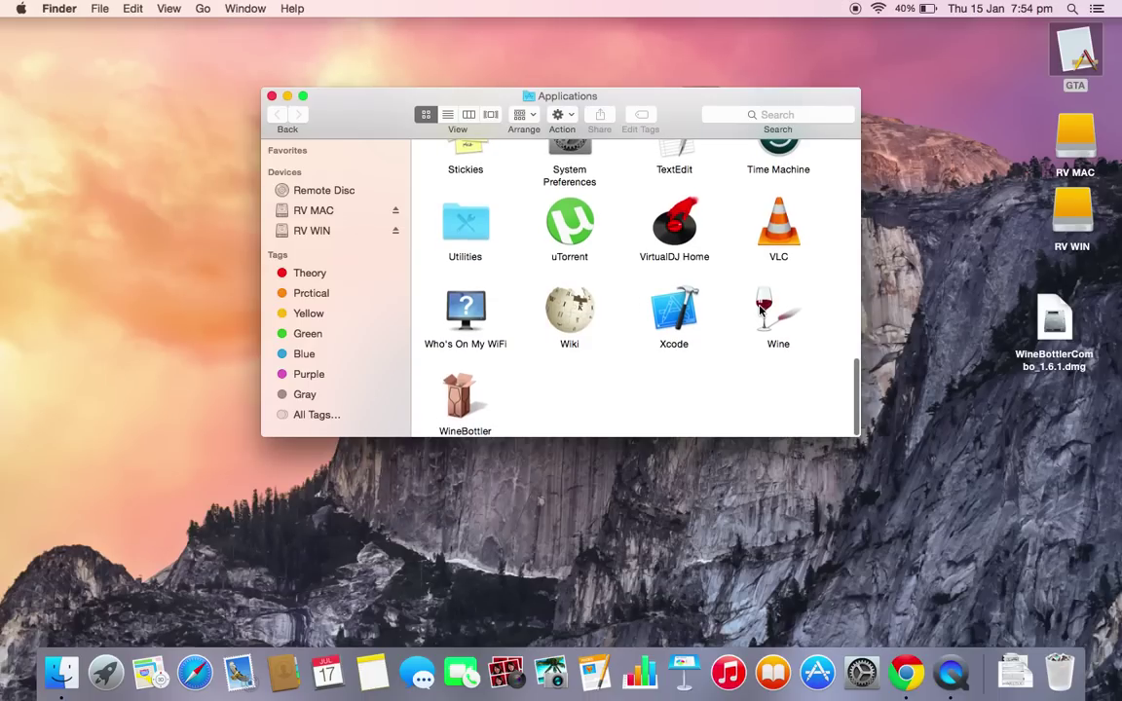
drag(762, 310, 1056, 658)
right_click(460, 394)
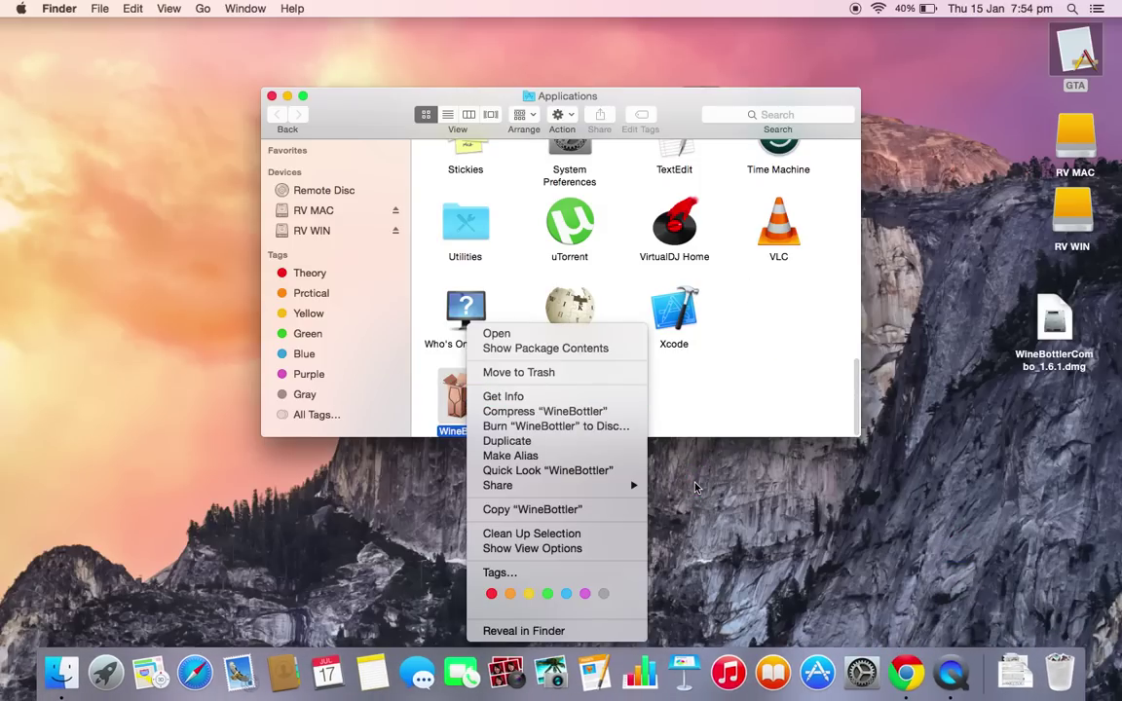
click(658, 430)
drag(466, 386, 1071, 657)
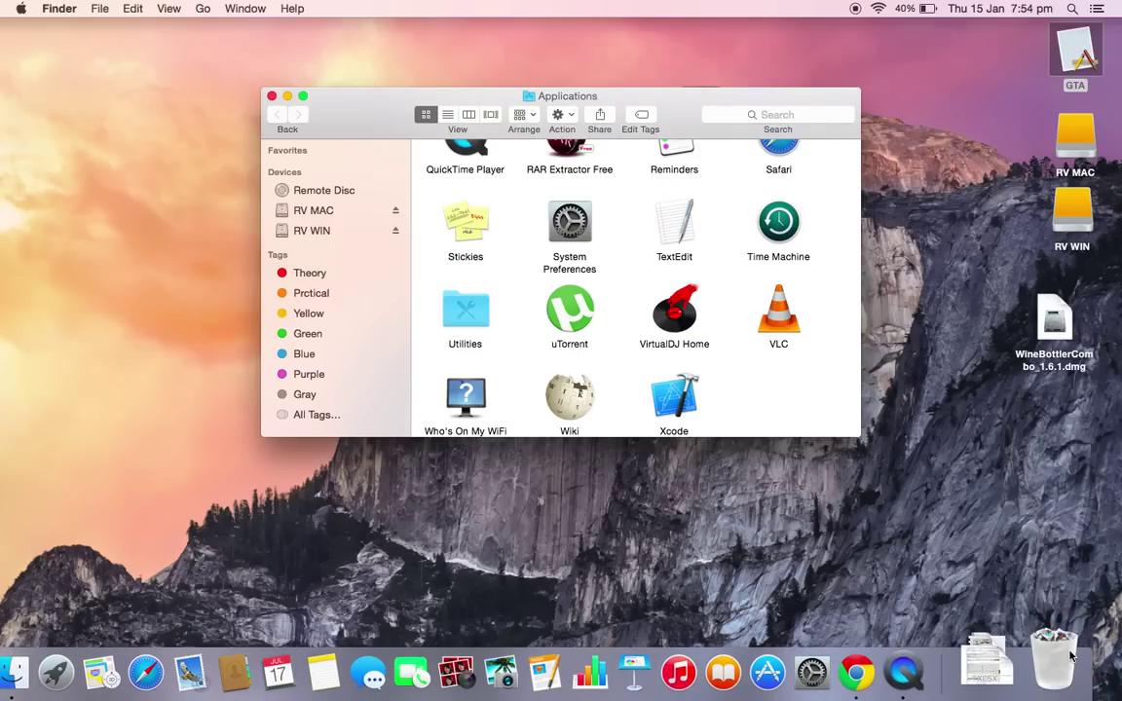
click(272, 96)
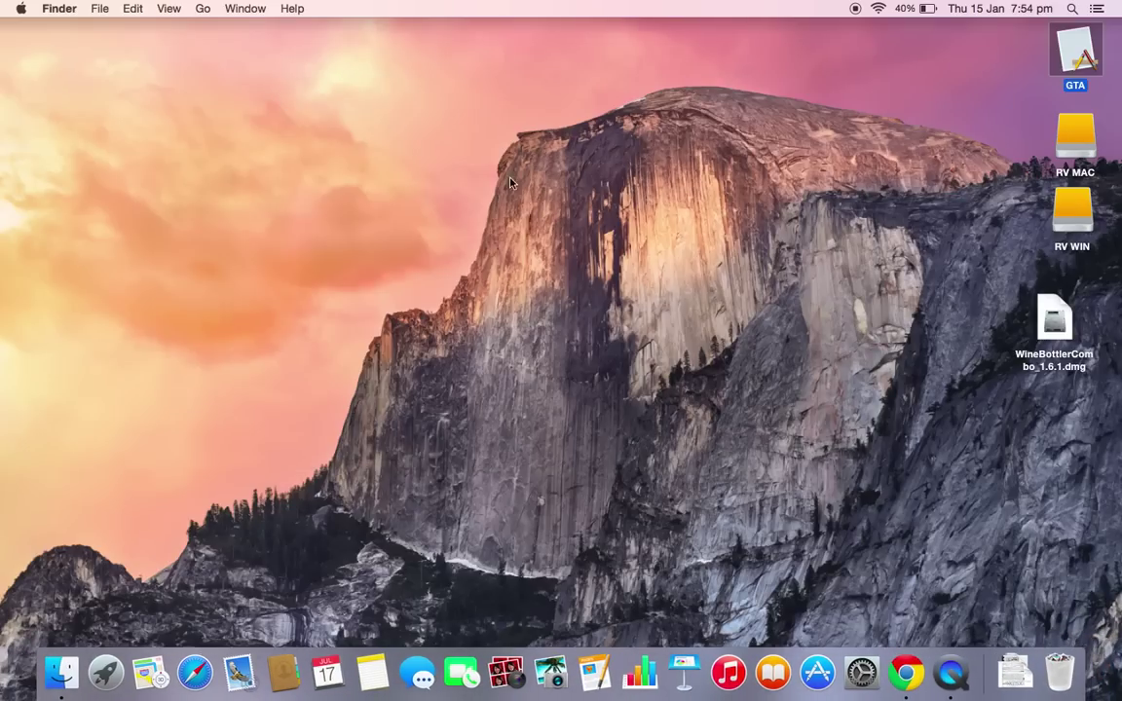
- Open the Downloads folder in Finder and mount WineBottlerCombo_1.7.31.dmg
click(1014, 670)
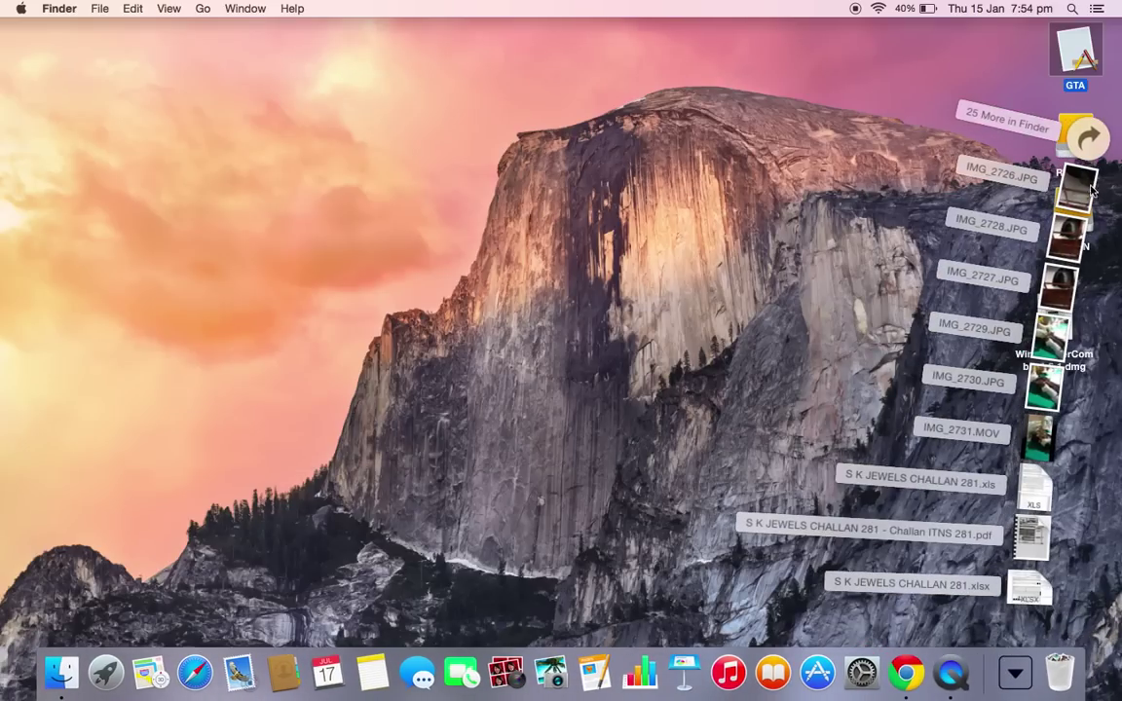
click(1087, 139)
scroll(721, 313, down, 1)
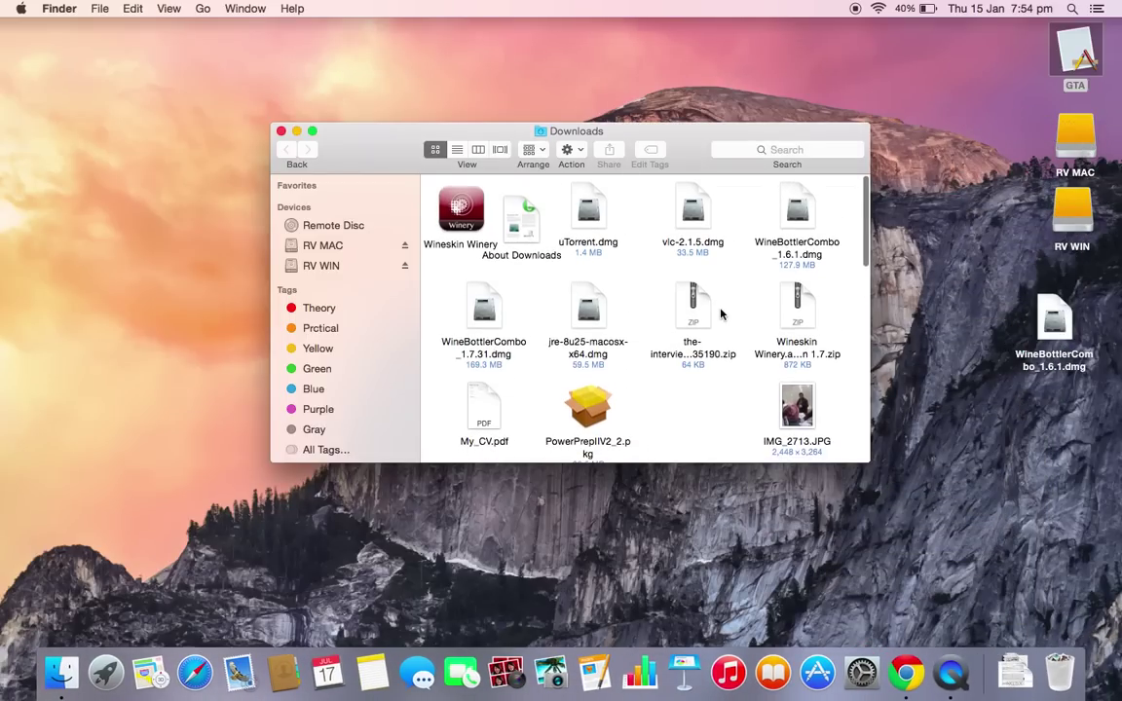
click(484, 312)
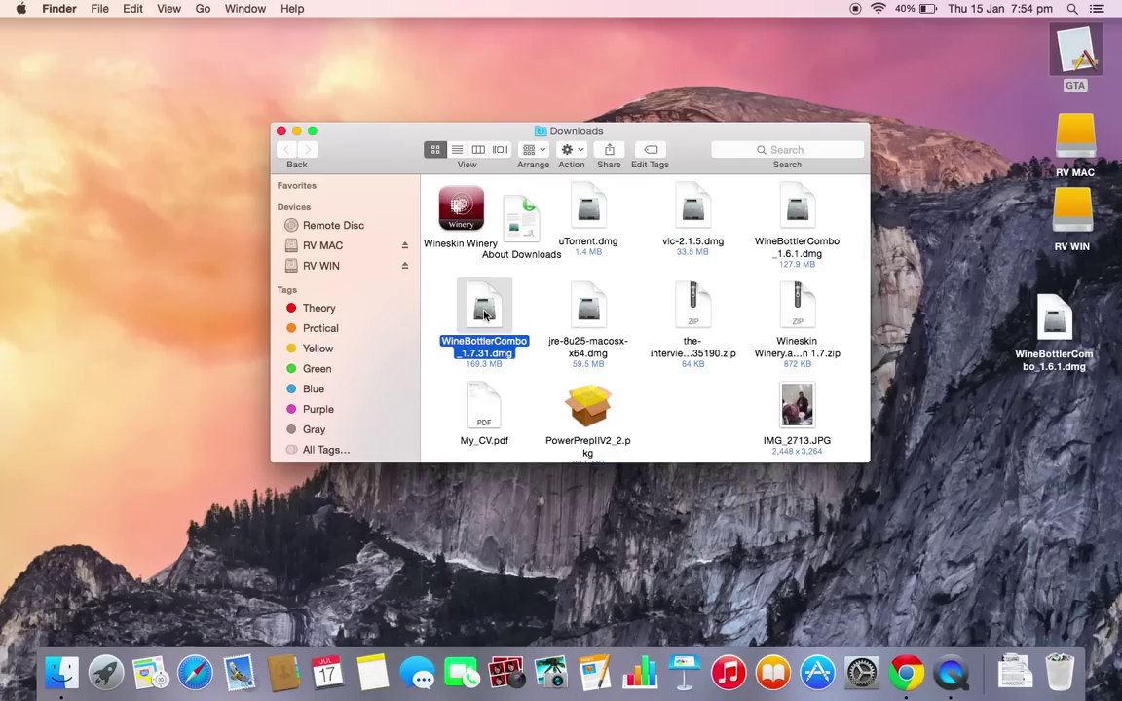
double_click(484, 312)
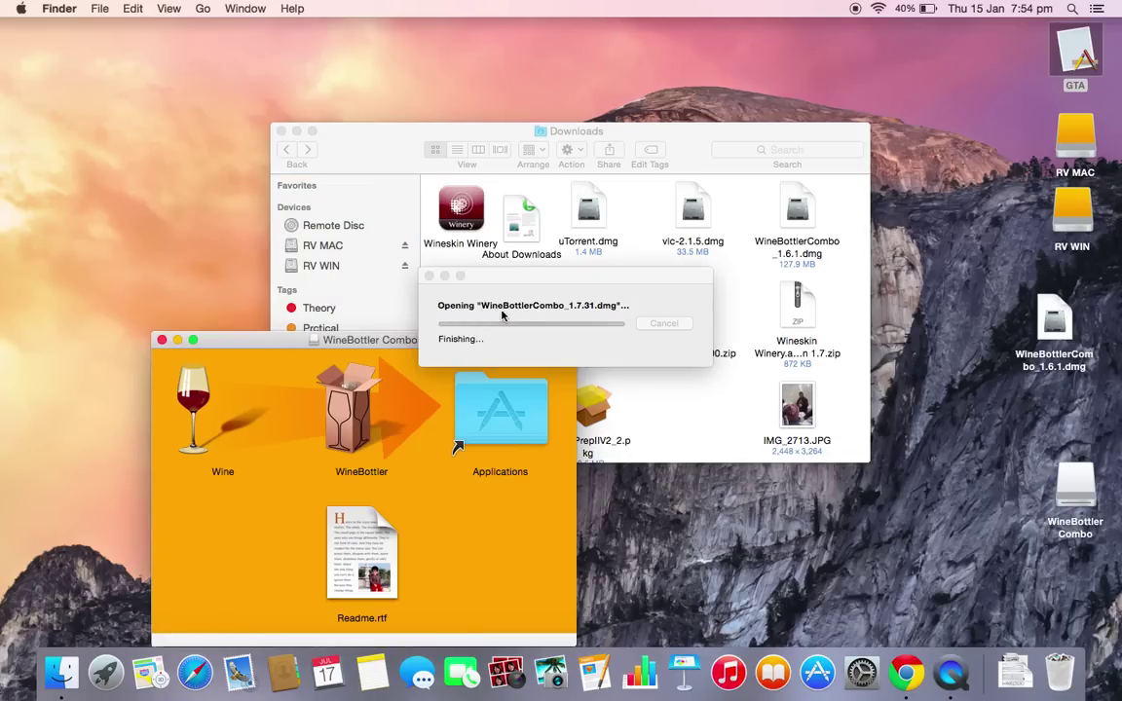
- Look over the contents of the WineBottler Combo disk image and close its window
drag(375, 343, 375, 200)
drag(346, 249, 370, 275)
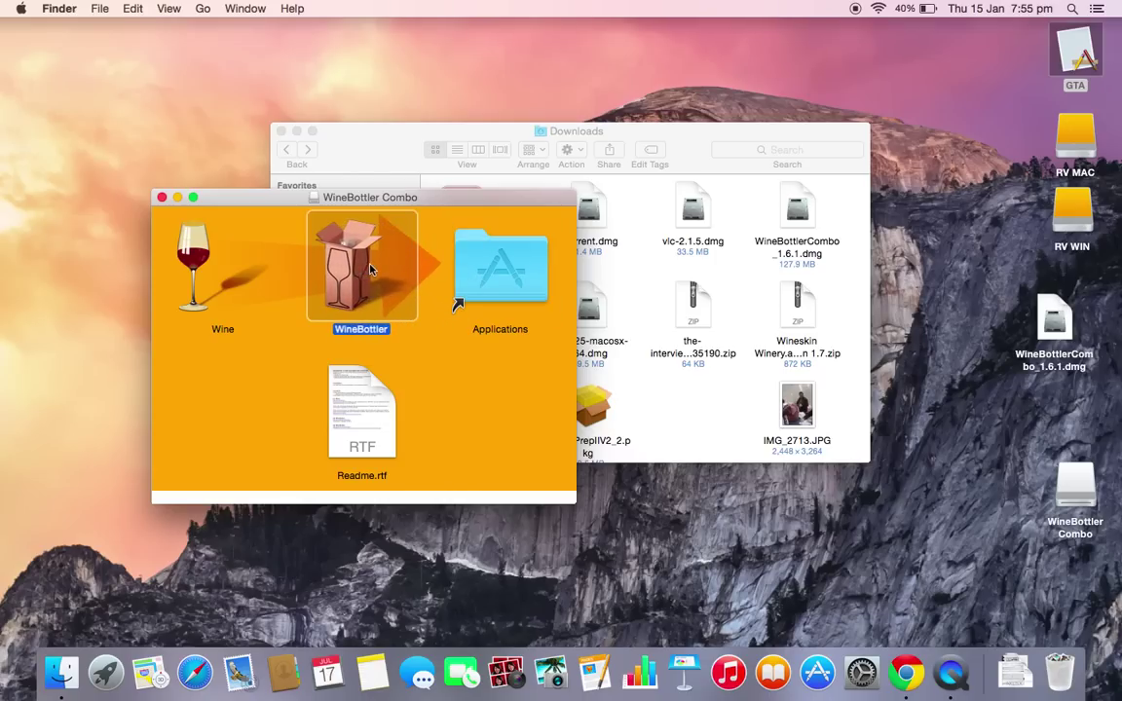
click(162, 197)
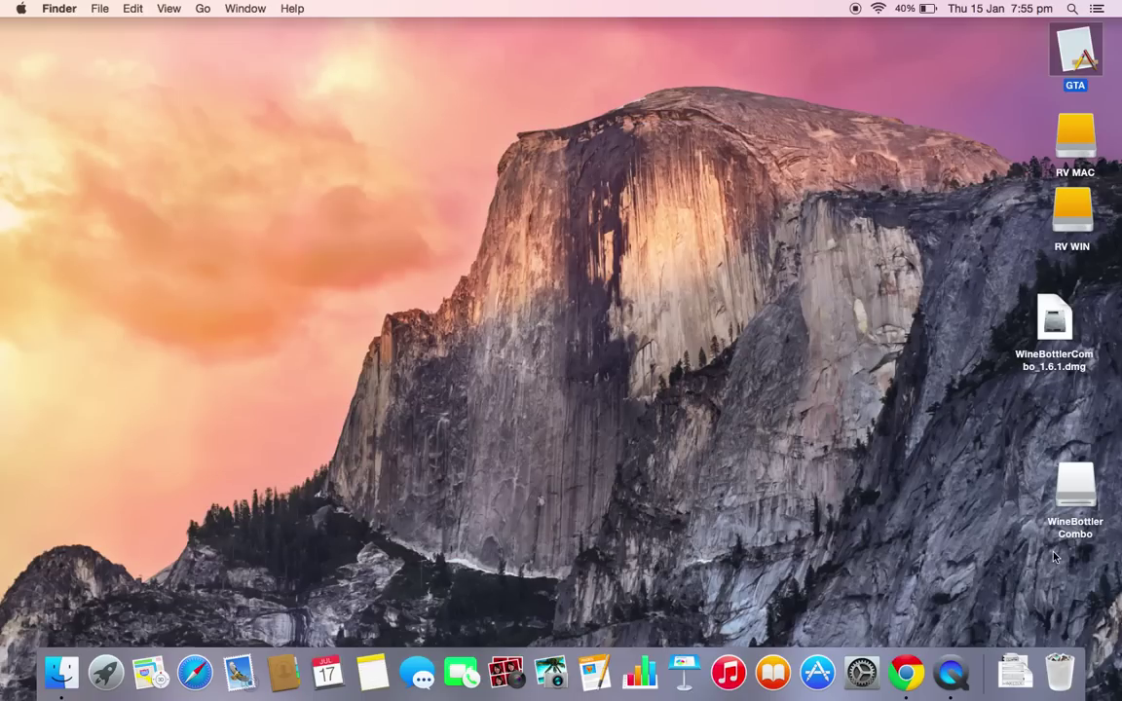
- Try to eject the WineBottler Combo disk image from the desktop
click(1075, 490)
right_click(1075, 490)
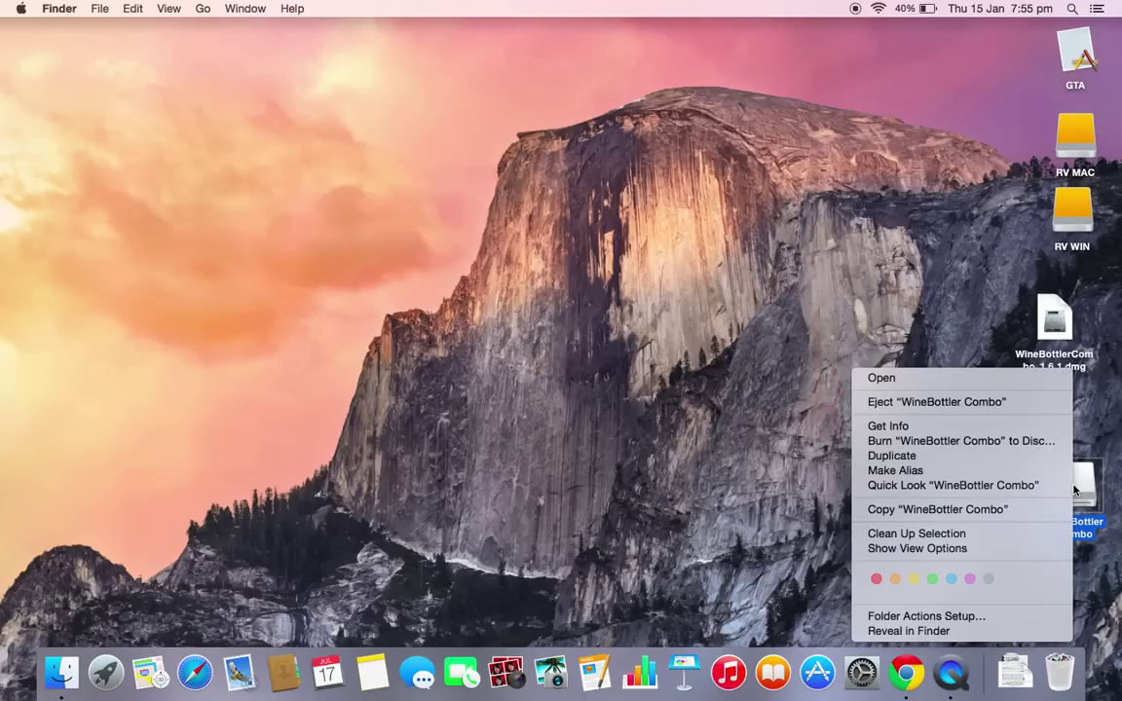
click(1027, 411)
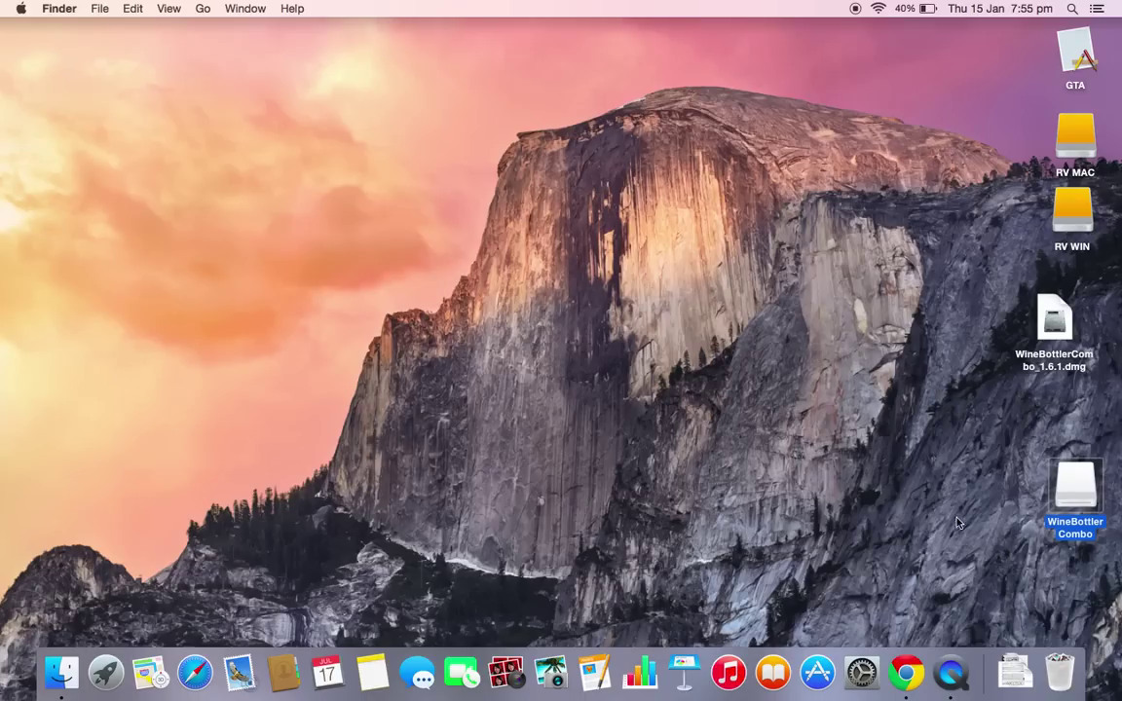